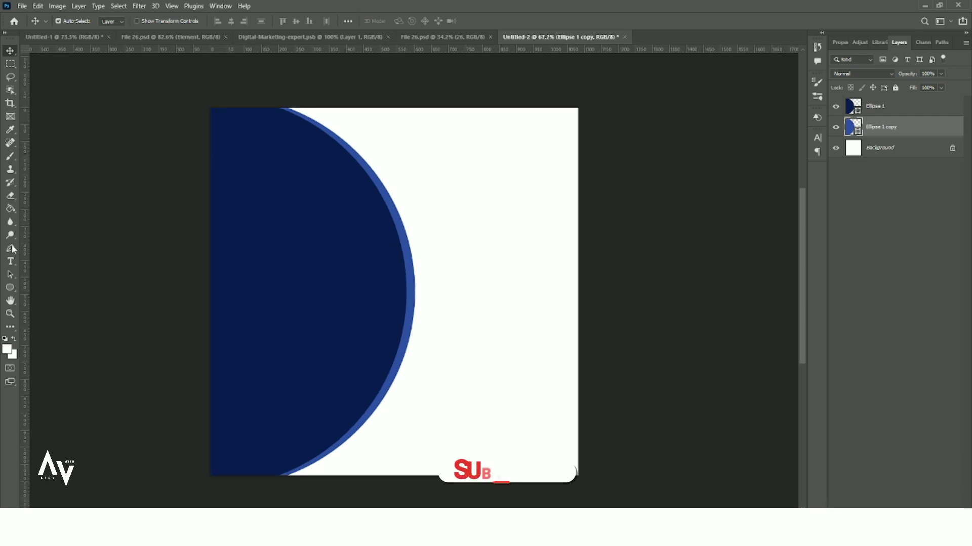
# - Select the navy half-circle layer and work with it in the Layers panel
pyautogui.click(11, 50)
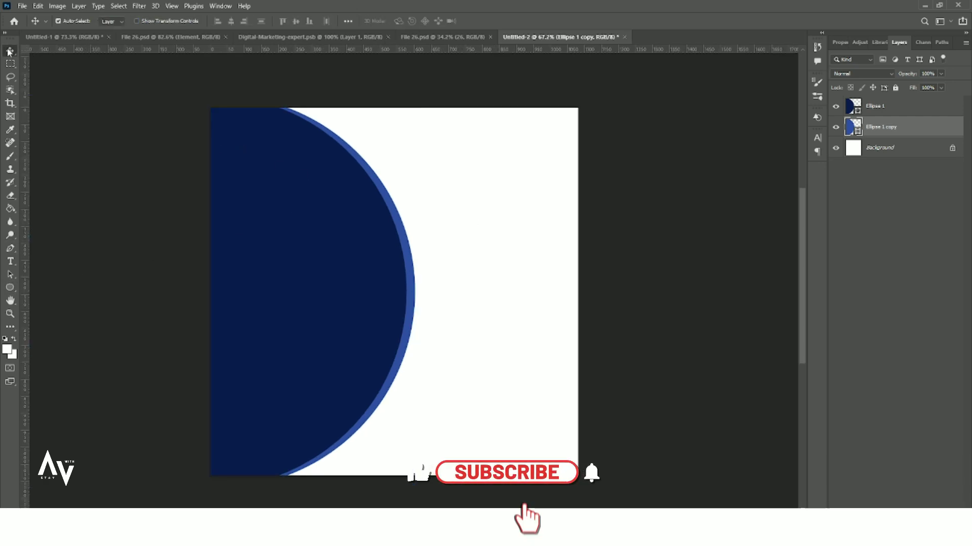
pyautogui.click(899, 106)
pyautogui.click(939, 513)
# - Draw a lighter blue circle and move it onto the half-circle's upper right edge
pyautogui.press('u')
pyautogui.moveTo(346, 232); pyautogui.dragTo(507, 403)
pyautogui.press('v')
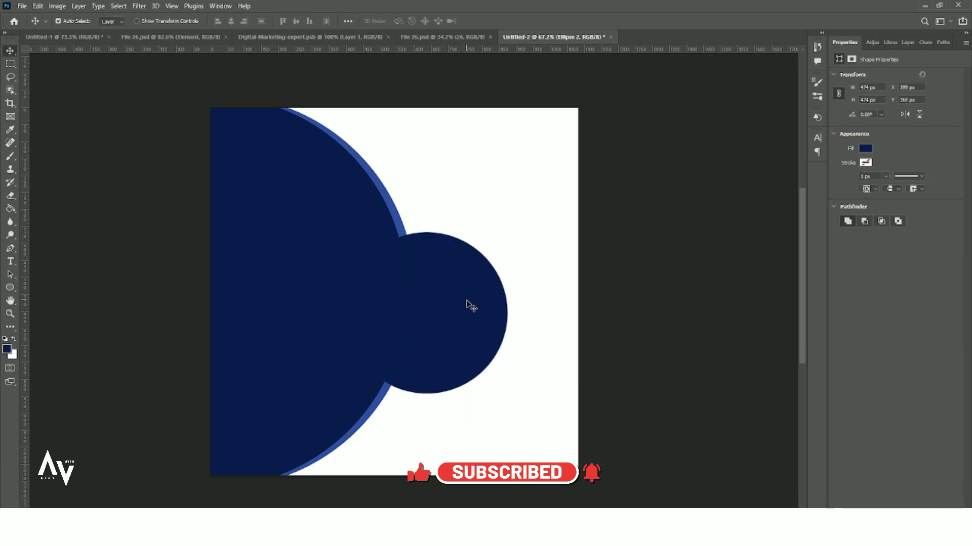
pyautogui.click(865, 148)
pyautogui.click(846, 202)
pyautogui.click(10, 51)
pyautogui.moveTo(453, 304); pyautogui.dragTo(430, 329)
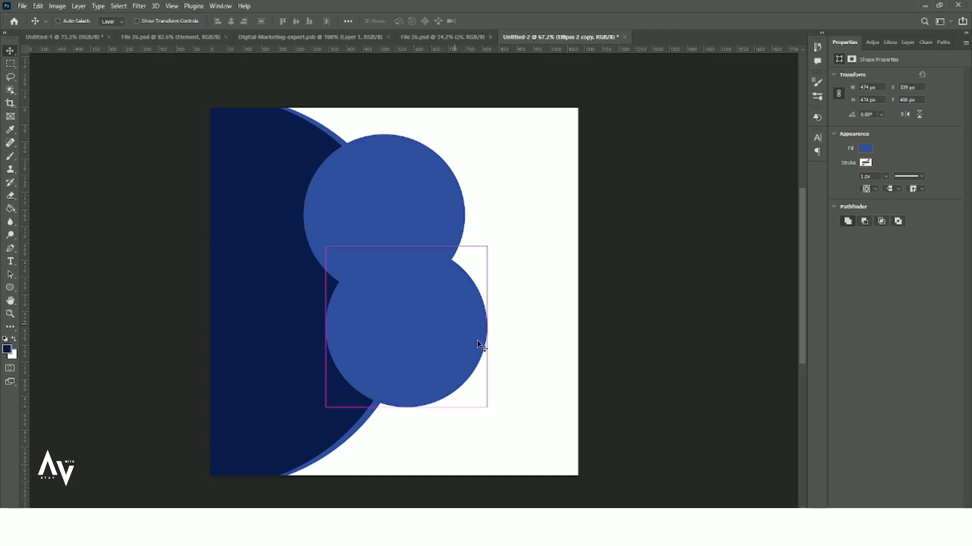
# - Enlarge the duplicated circle slightly and set it behind the top circle
pyautogui.hotkey('ctrl', 't')
pyautogui.moveTo(487, 411); pyautogui.dragTo(495, 414)
pyautogui.moveTo(440, 344); pyautogui.dragTo(419, 249)
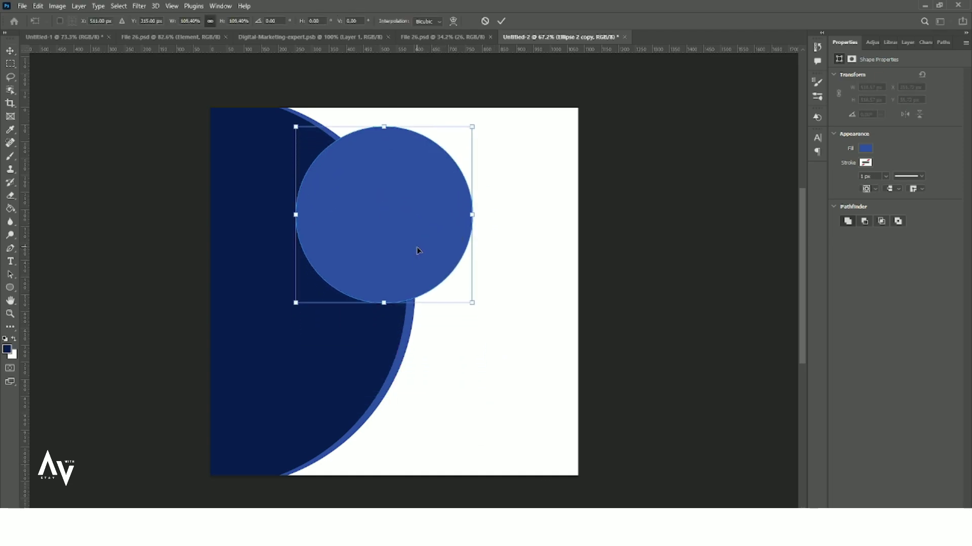
pyautogui.press('Return')
# - Colour Ellipse 2 copy white to form the ring, then select the top circle
pyautogui.click(908, 42)
pyautogui.click(875, 106)
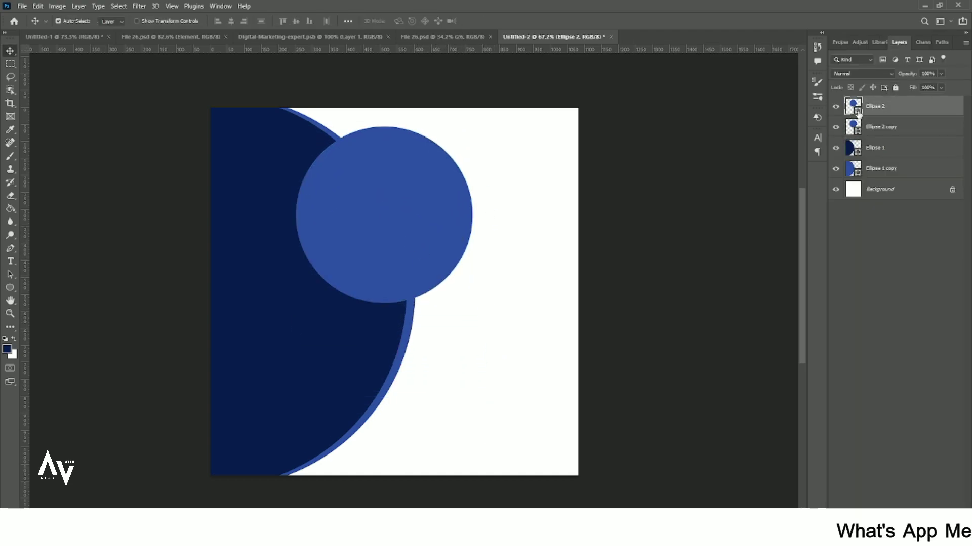
pyautogui.doubleClick(853, 106)
pyautogui.click(543, 251)
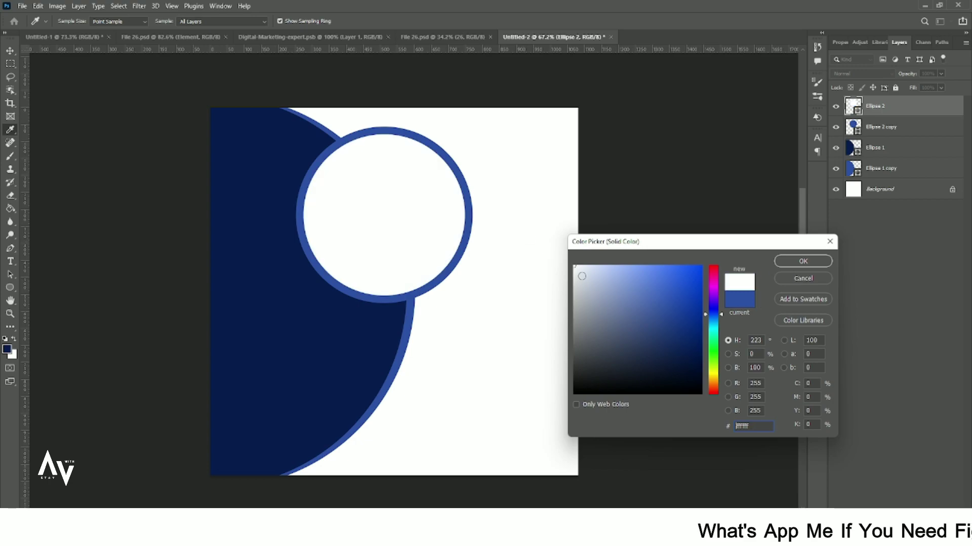
pyautogui.click(793, 279)
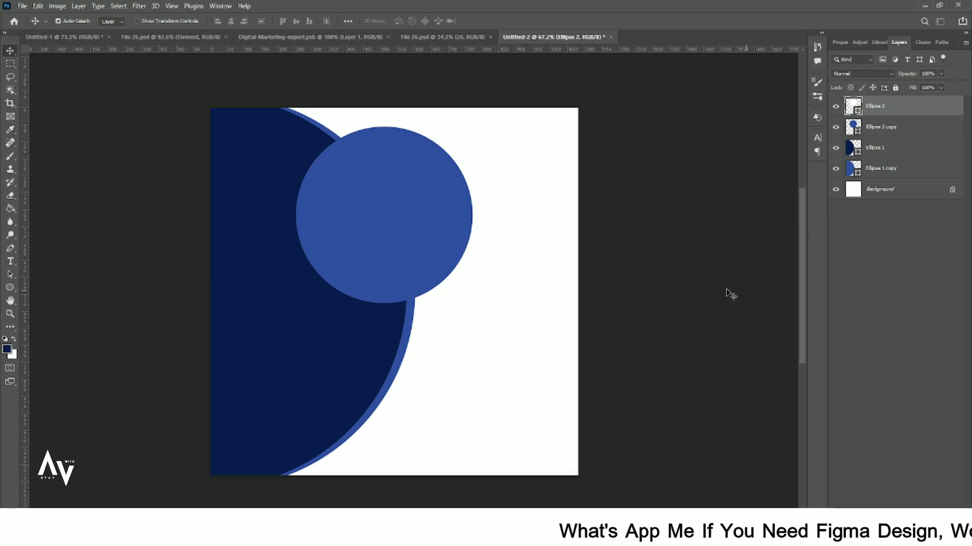
pyautogui.doubleClick(859, 131)
pyautogui.click(517, 244)
pyautogui.click(802, 260)
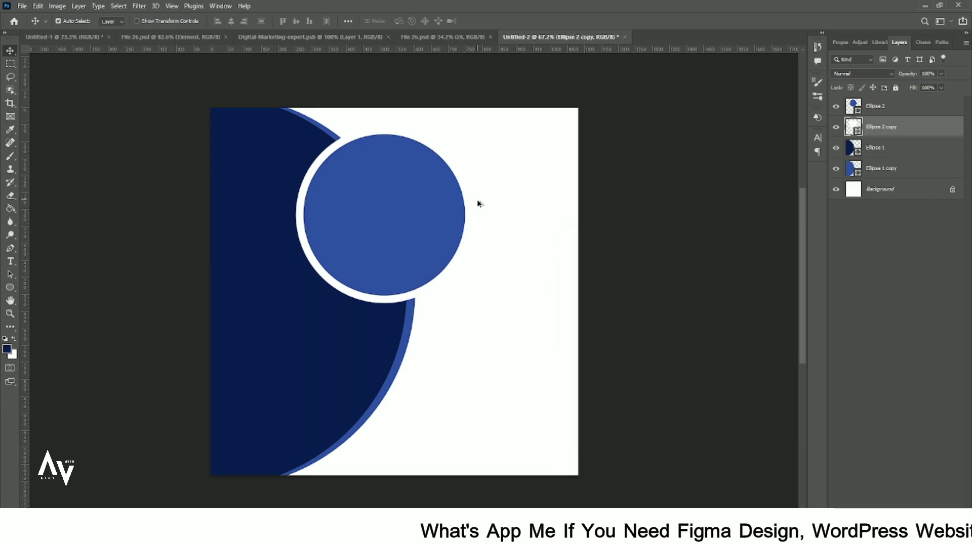
pyautogui.scroll(1, 509, 204)
pyautogui.click(880, 106)
# - Embed the office photo and scale and position it over the circle
pyautogui.click(23, 6)
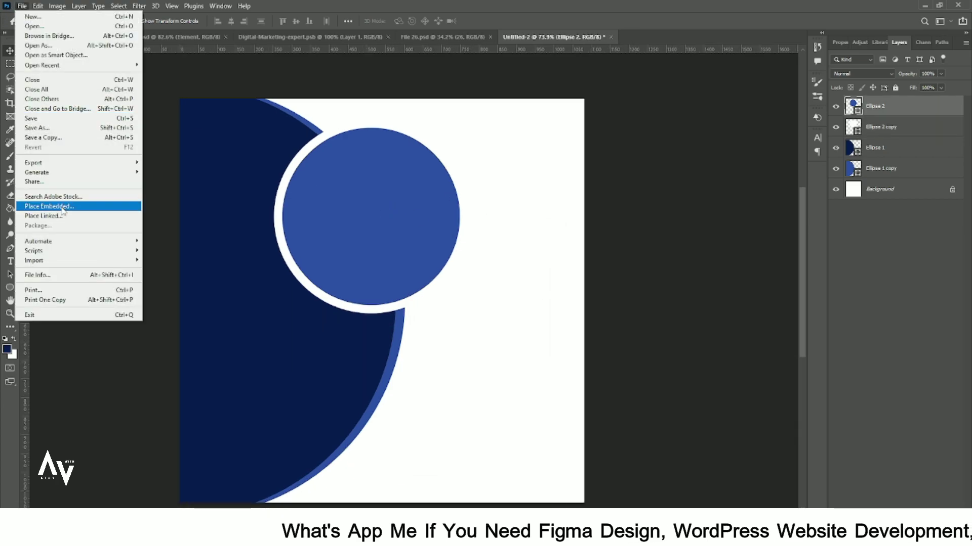
pyautogui.click(76, 205)
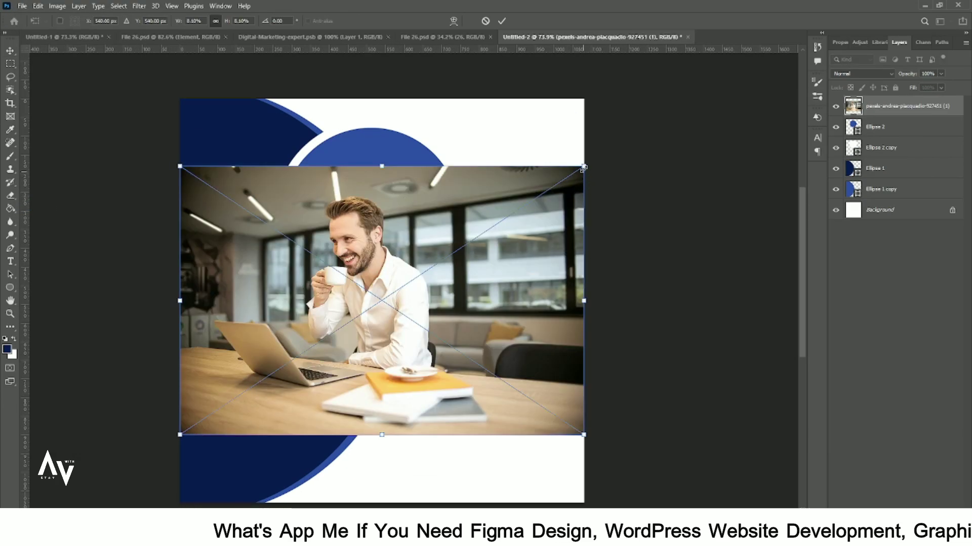
pyautogui.moveTo(583, 168); pyautogui.dragTo(495, 203)
pyautogui.moveTo(451, 309); pyautogui.dragTo(441, 223)
pyautogui.moveTo(495, 293); pyautogui.dragTo(499, 299)
pyautogui.moveTo(437, 268); pyautogui.dragTo(442, 276)
pyautogui.moveTo(507, 308); pyautogui.dragTo(484, 292)
pyautogui.press('Return')
# - Clip the photo to the Ellipse 2 circle shape
pyautogui.keyDown('shift'); pyautogui.click(904, 132); pyautogui.keyUp('shift')
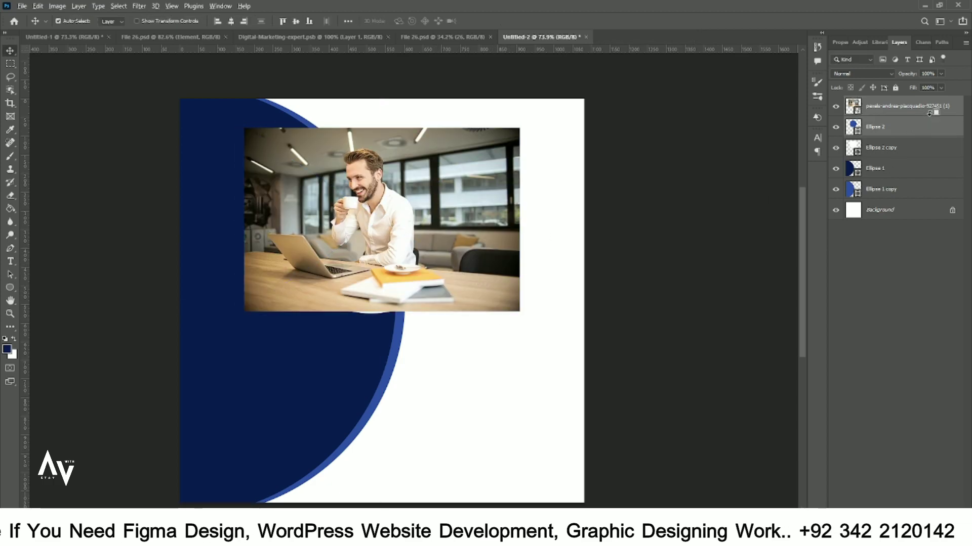
pyautogui.keyDown('alt'); pyautogui.click(930, 115); pyautogui.keyUp('alt')
pyautogui.click(914, 126)
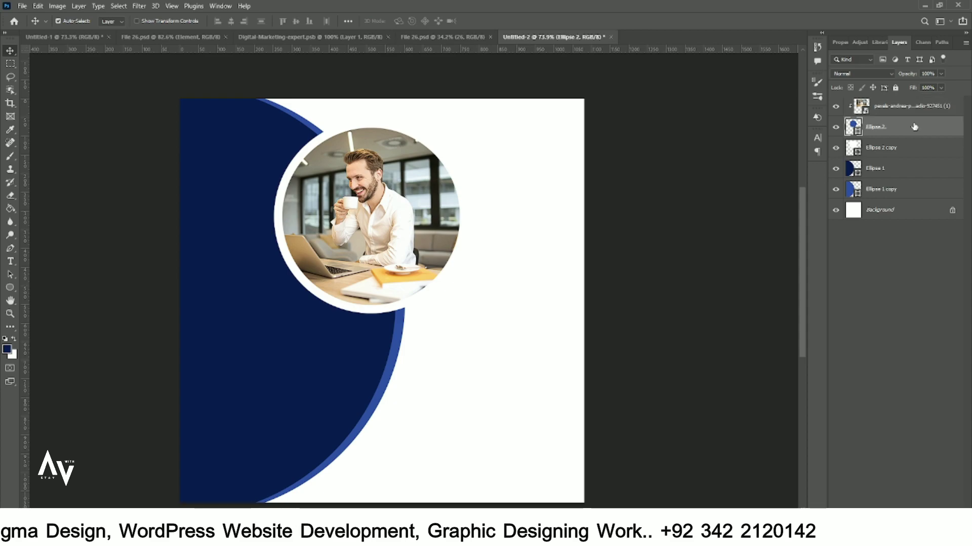
# - Give the photo circle a blue 20 px outline
pyautogui.click(844, 42)
pyautogui.click(866, 162)
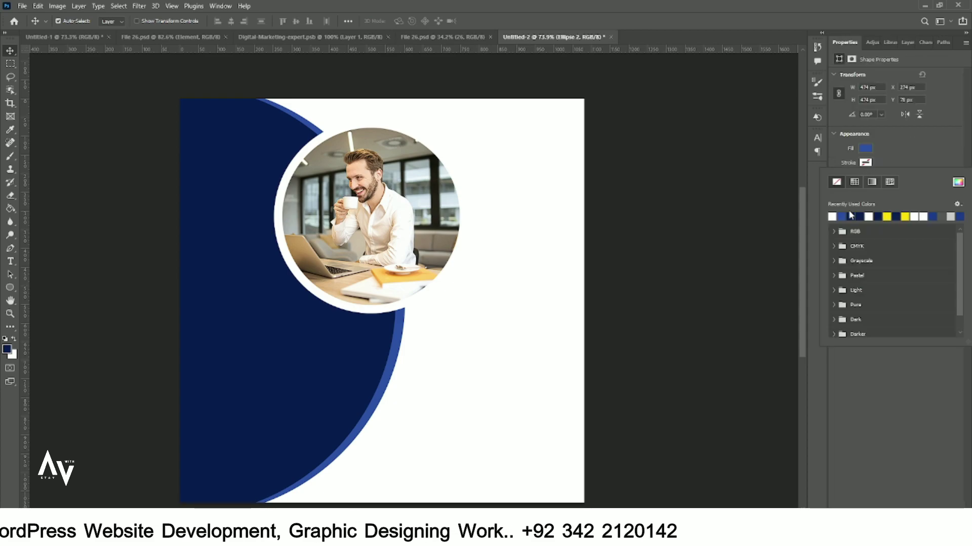
pyautogui.click(842, 217)
pyautogui.click(865, 163)
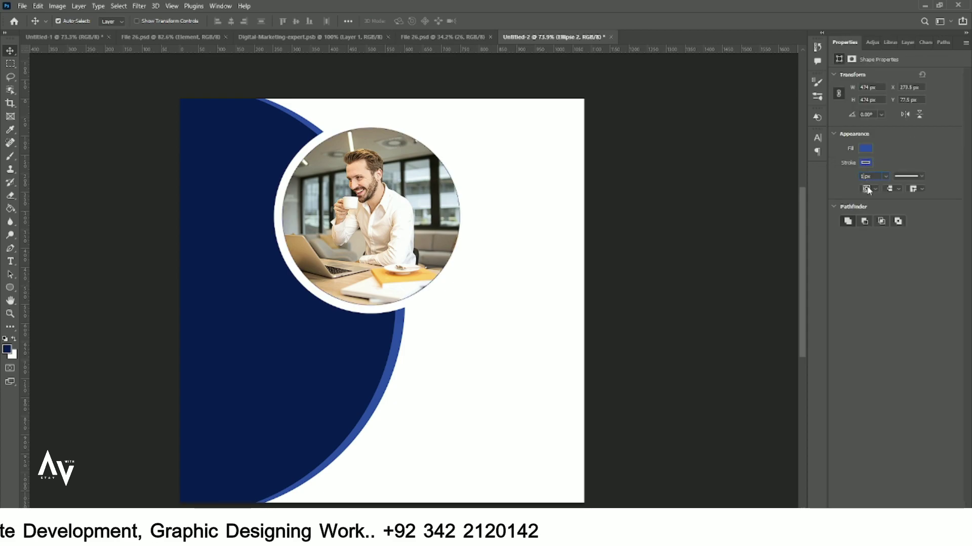
pyautogui.press('Return')
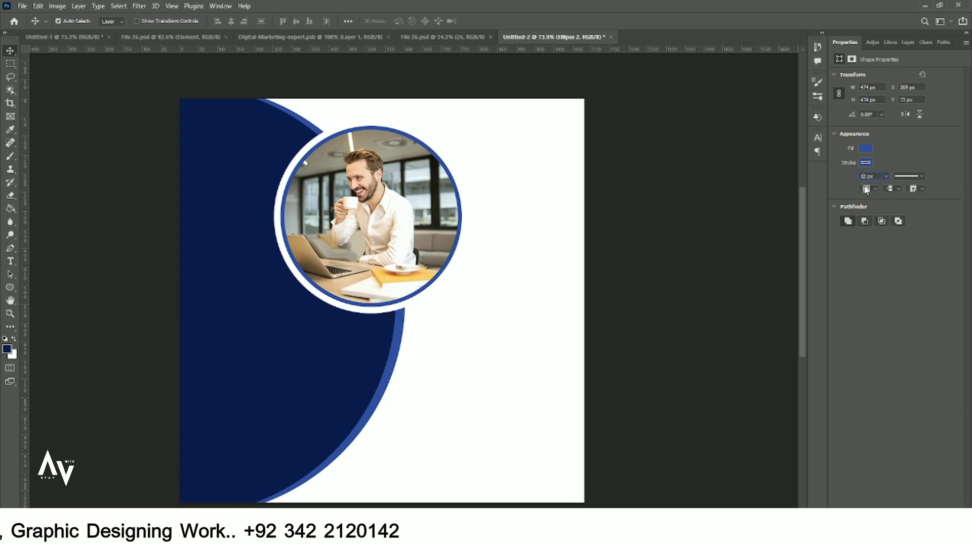
pyautogui.press('Return')
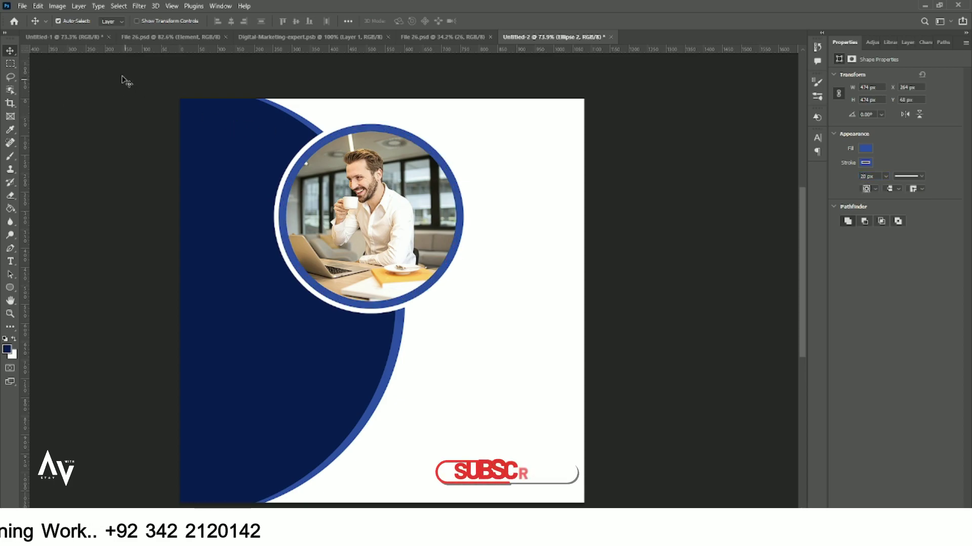
# - Change the circle's outline colour to dark navy and deselect it
pyautogui.click(865, 162)
pyautogui.click(831, 217)
pyautogui.click(492, 187)
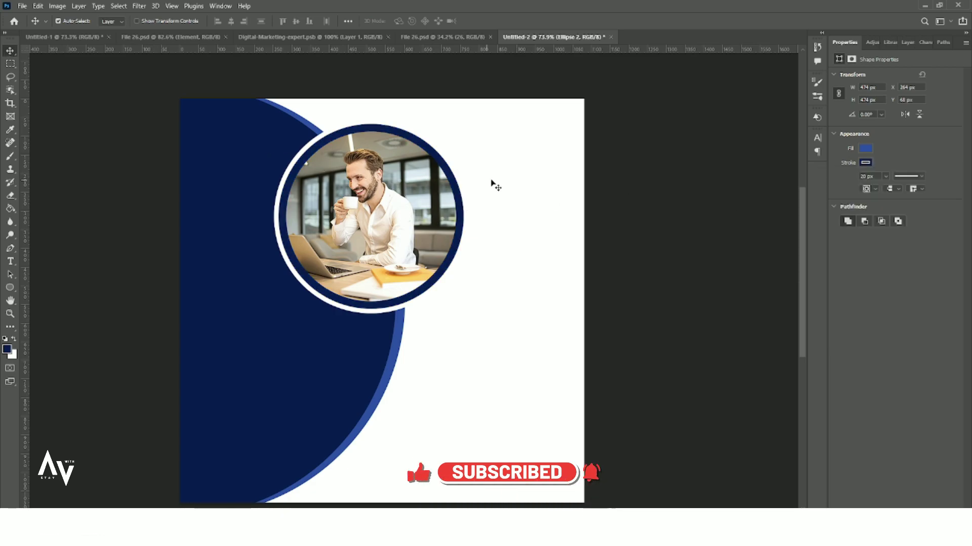
pyautogui.click(493, 186)
pyautogui.scroll(-2, 477, 258)
pyautogui.scroll(2, 488, 227)
pyautogui.scroll(-1, 348, 260)
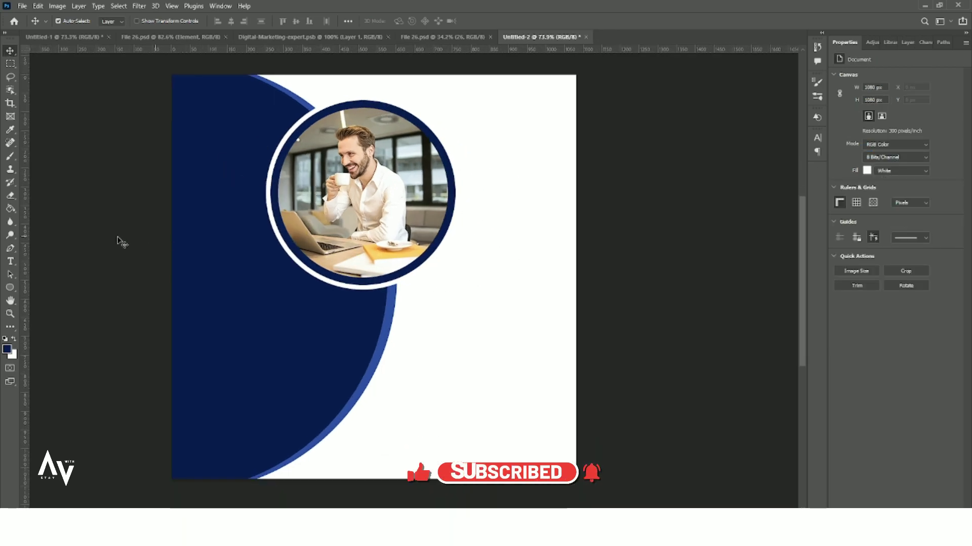
# - Add the text DIGITAL in Norwester below the photo circle
pyautogui.press('t')
pyautogui.click(412, 296)
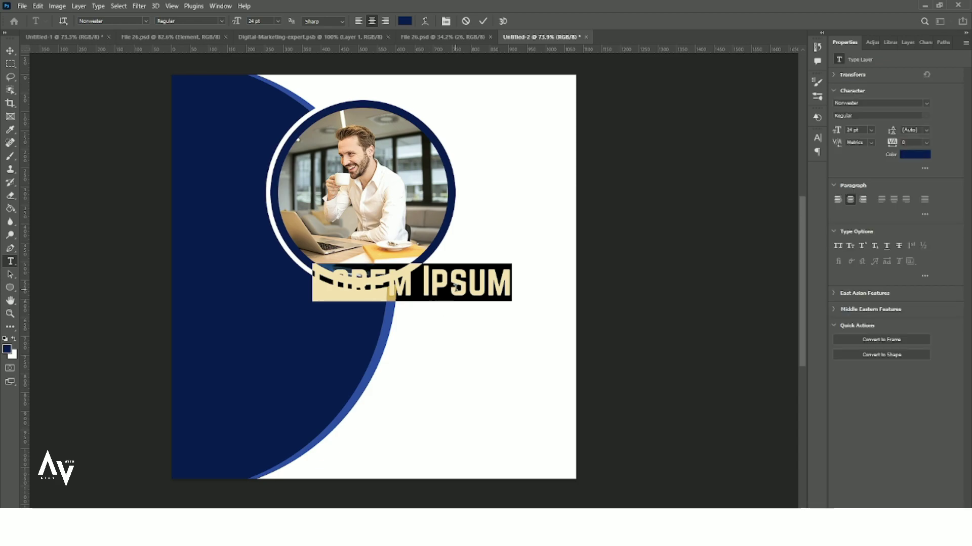
pyautogui.write('DIGITAL')
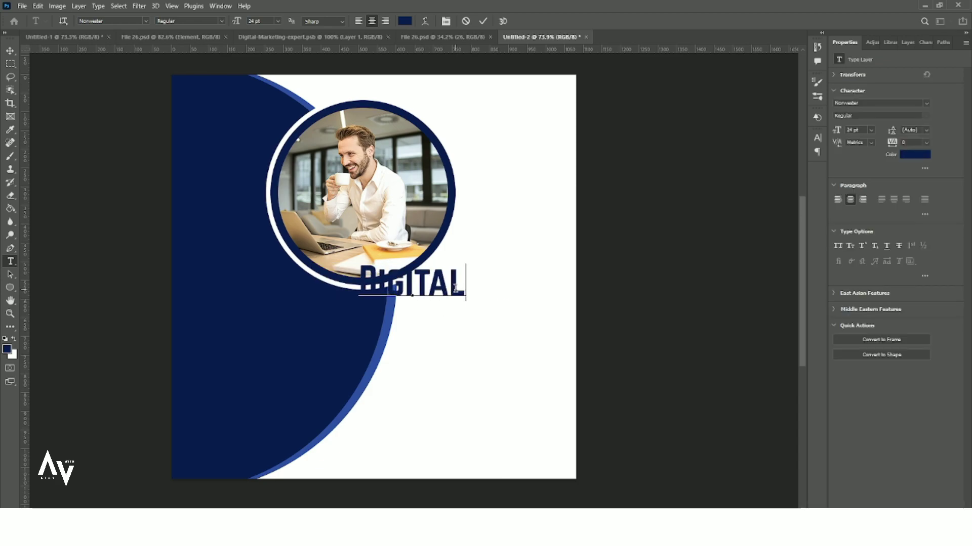
pyautogui.click(926, 103)
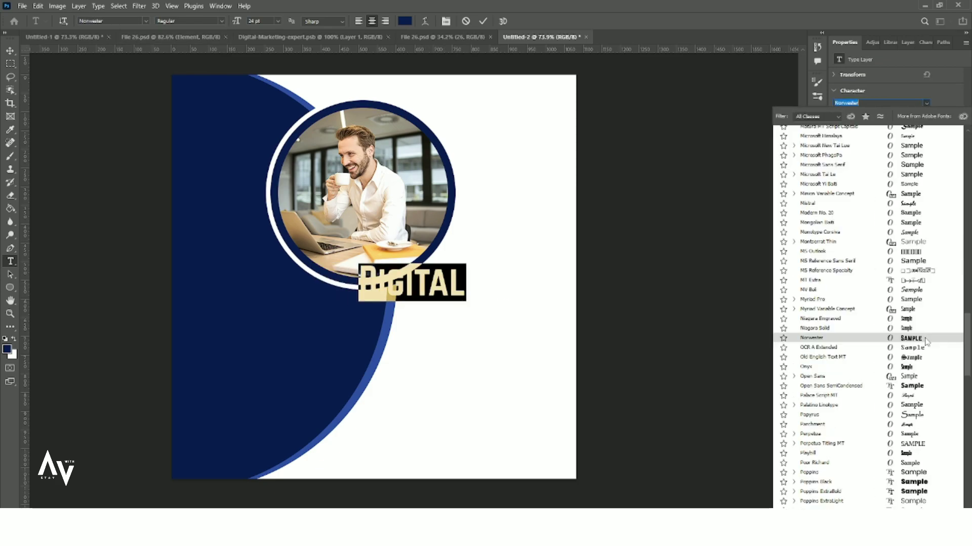
pyautogui.click(925, 339)
pyautogui.click(9, 52)
pyautogui.moveTo(406, 285); pyautogui.dragTo(456, 305)
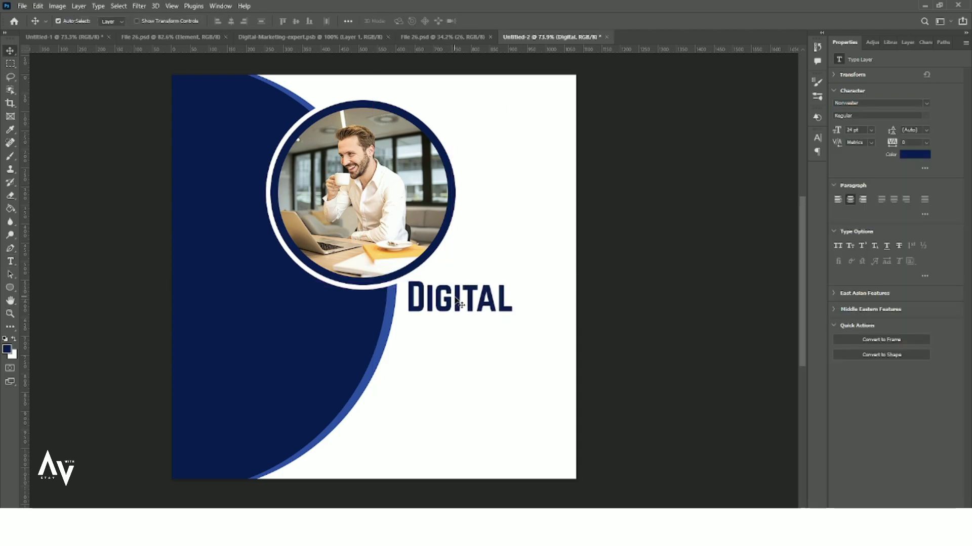
# - Duplicate DIGITAL below itself, retype it as Marketing, and place it underneath
pyautogui.moveTo(419, 49); pyautogui.dragTo(416, 284)
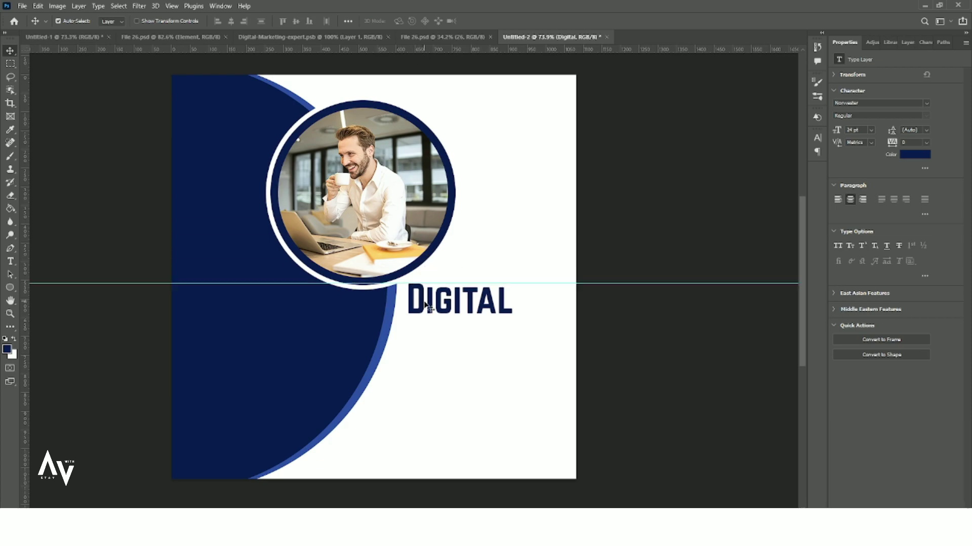
pyautogui.moveTo(500, 35); pyautogui.dragTo(500, 34)
pyautogui.moveTo(494, 303); pyautogui.dragTo(494, 352)
pyautogui.doubleClick(479, 349)
pyautogui.write('Marketing')
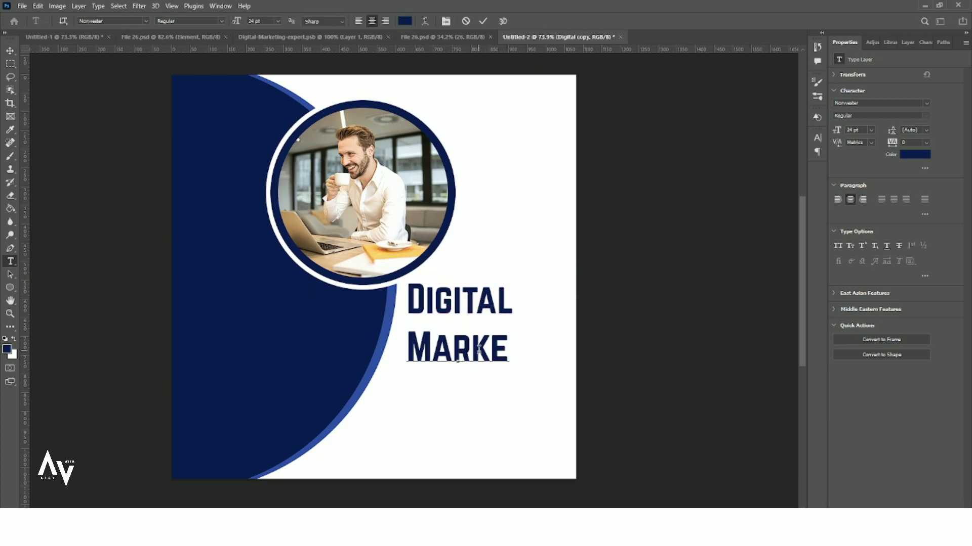
pyautogui.click(352, 270)
pyautogui.moveTo(469, 351); pyautogui.dragTo(497, 340)
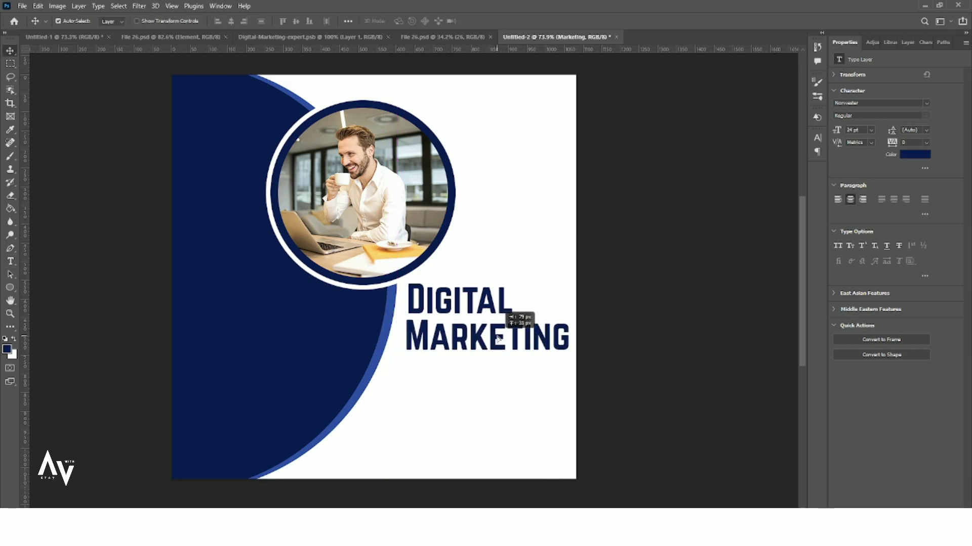
# - Set DIGITAL to 18 pt, nudge it into place, and select MARKETING for editing
pyautogui.doubleClick(445, 313)
pyautogui.click(871, 130)
pyautogui.click(863, 212)
pyautogui.scroll(2, 857, 129)
pyautogui.click(9, 50)
pyautogui.moveTo(470, 313); pyautogui.dragTo(461, 310)
pyautogui.doubleClick(465, 344)
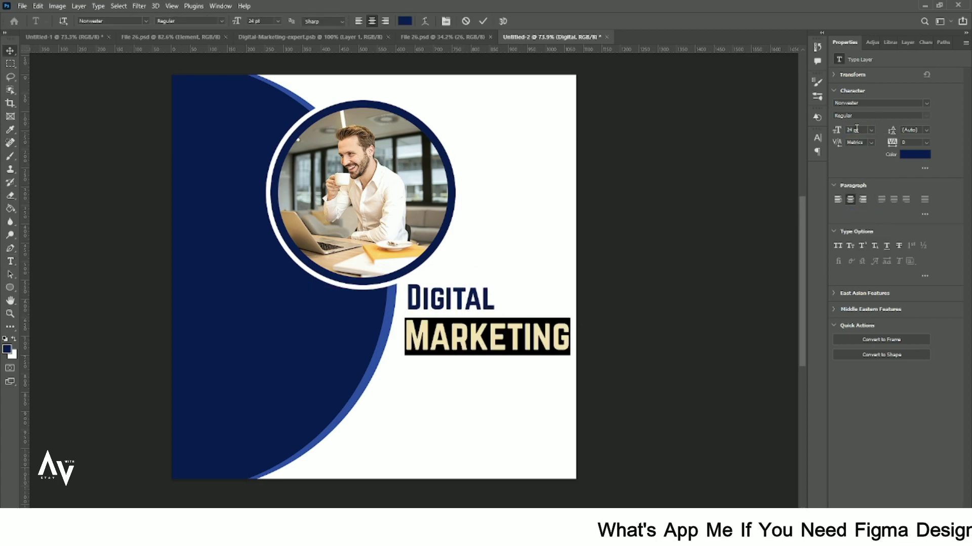
pyautogui.scroll(-4, 855, 142)
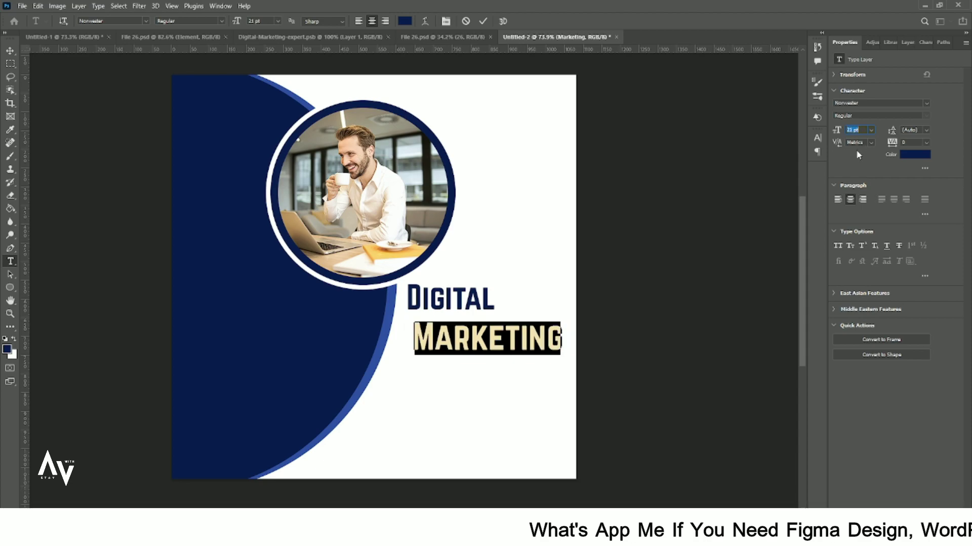
# - Move MARKETING under DIGITAL and align the vertical guide to the text edge
pyautogui.click(9, 50)
pyautogui.moveTo(448, 344); pyautogui.dragTo(438, 335)
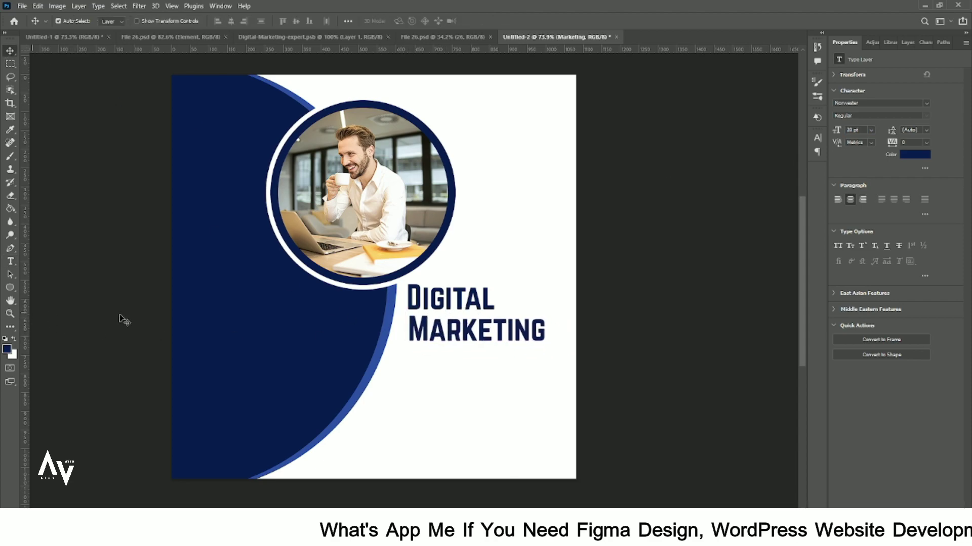
pyautogui.moveTo(491, 393); pyautogui.dragTo(408, 393)
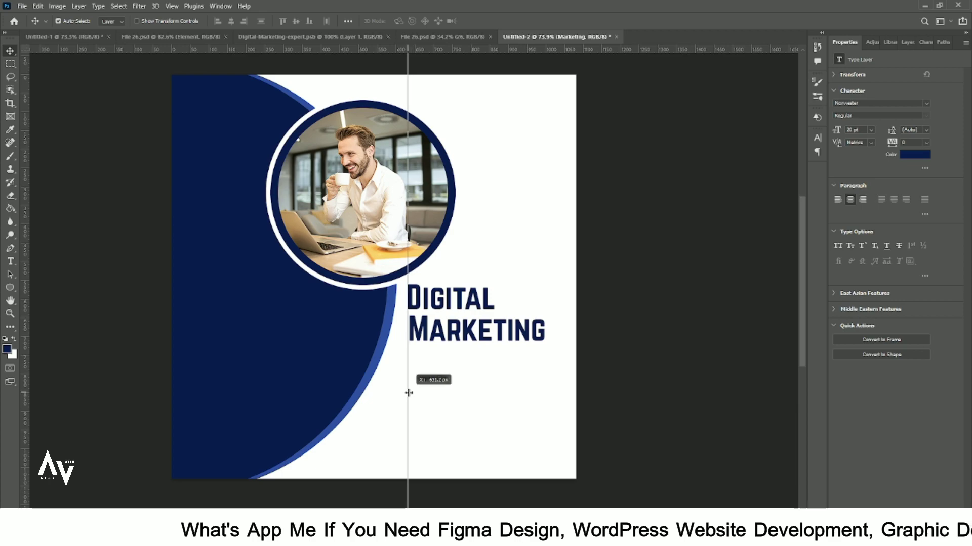
# - Duplicate MARKETING below, retype it as Agency, and left-align it underneath
pyautogui.keyDown('alt'); pyautogui.moveTo(432, 339); pyautogui.dragTo(456, 365); pyautogui.keyUp('alt')
pyautogui.doubleClick(455, 364)
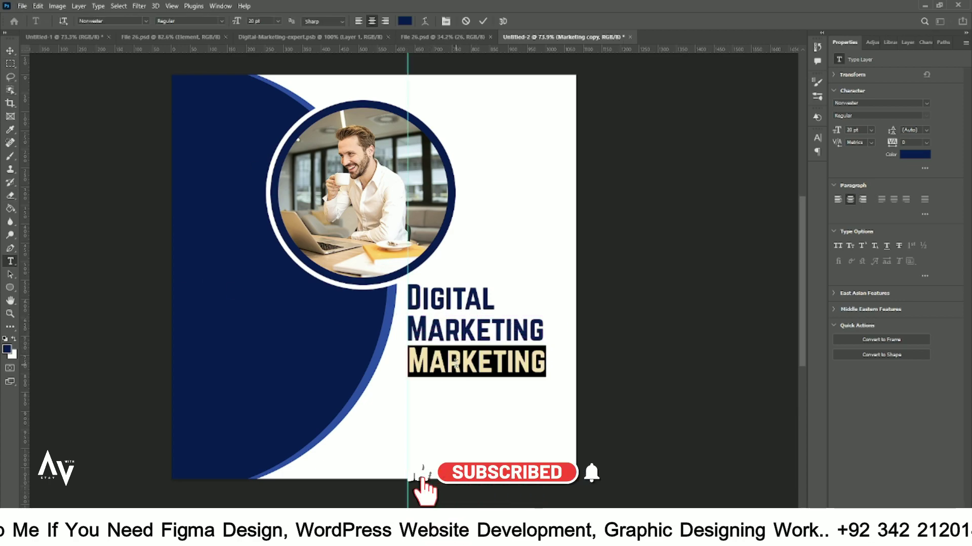
pyautogui.write('Agency')
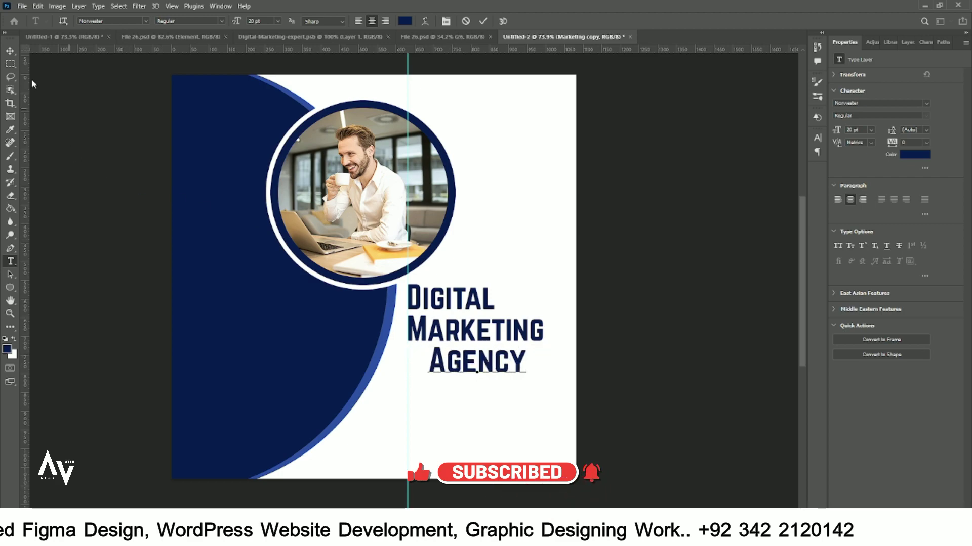
pyautogui.click(9, 50)
pyautogui.moveTo(470, 368); pyautogui.dragTo(448, 369)
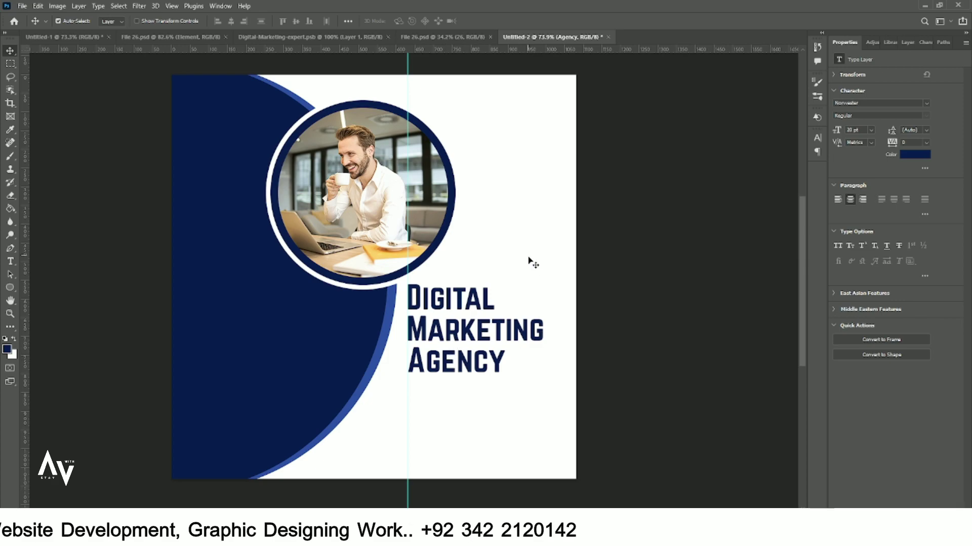
pyautogui.click(533, 262)
pyautogui.scroll(-2, 465, 311)
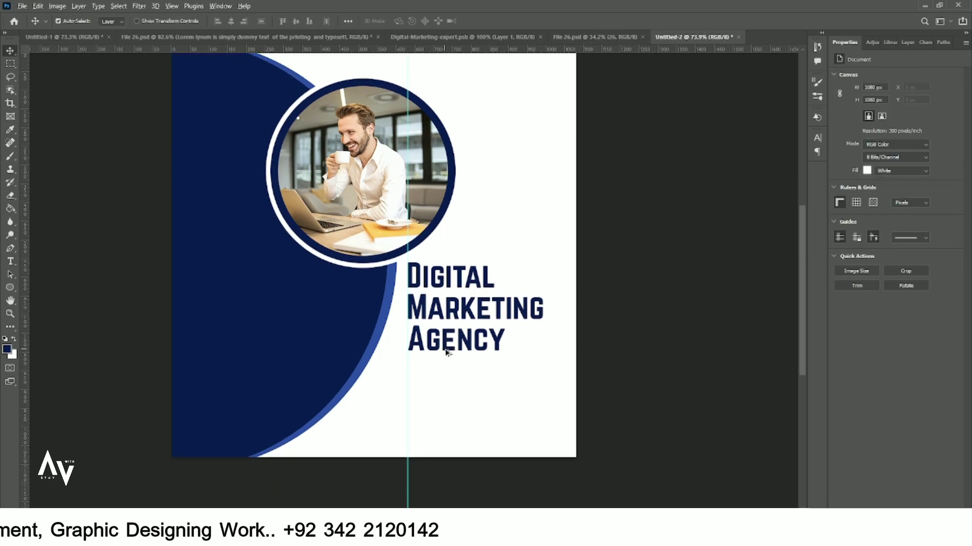
# - Duplicate AGENCY lower down at 6 pt as a paragraph text box
pyautogui.moveTo(446, 350); pyautogui.dragTo(428, 403)
pyautogui.doubleClick(429, 399)
pyautogui.click(871, 130)
pyautogui.click(864, 151)
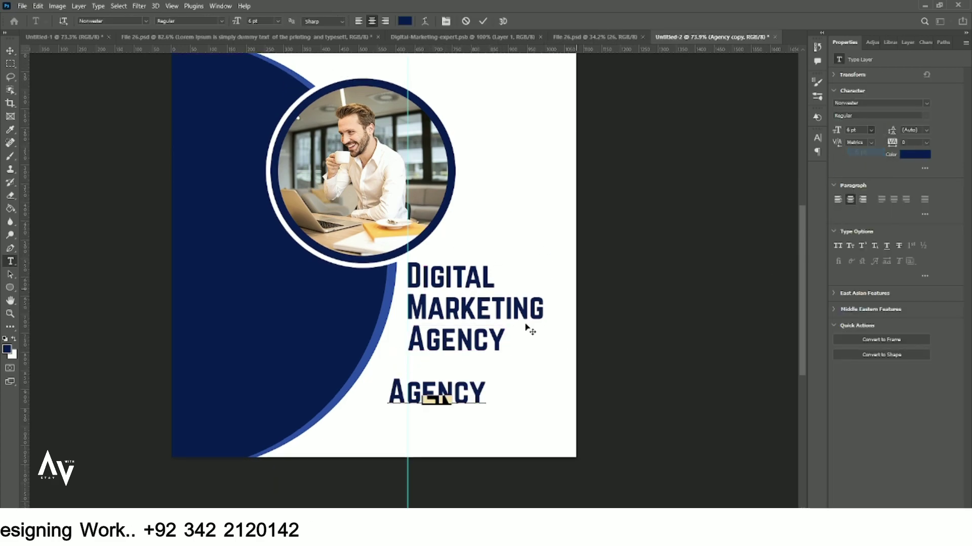
pyautogui.click(436, 399)
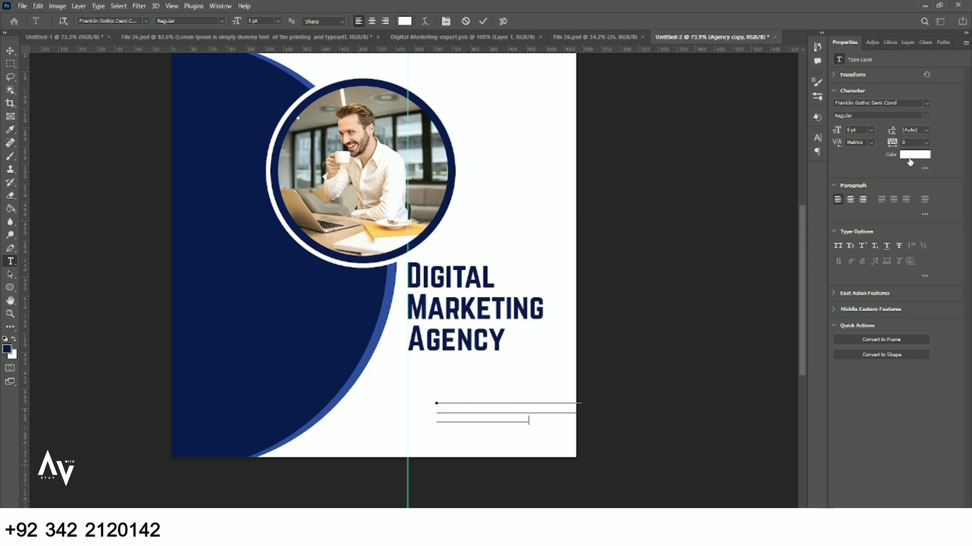
# - Colour the paragraph dark grey #4b4b4b and move it just under AGENCY
pyautogui.click(913, 154)
pyautogui.click(524, 309)
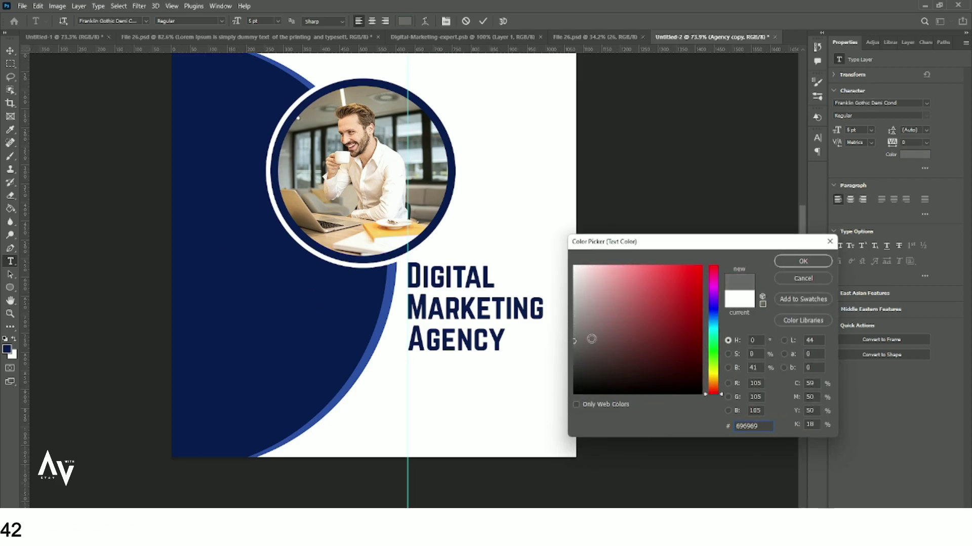
pyautogui.click(803, 261)
pyautogui.hotkey('ctrl', 'a')
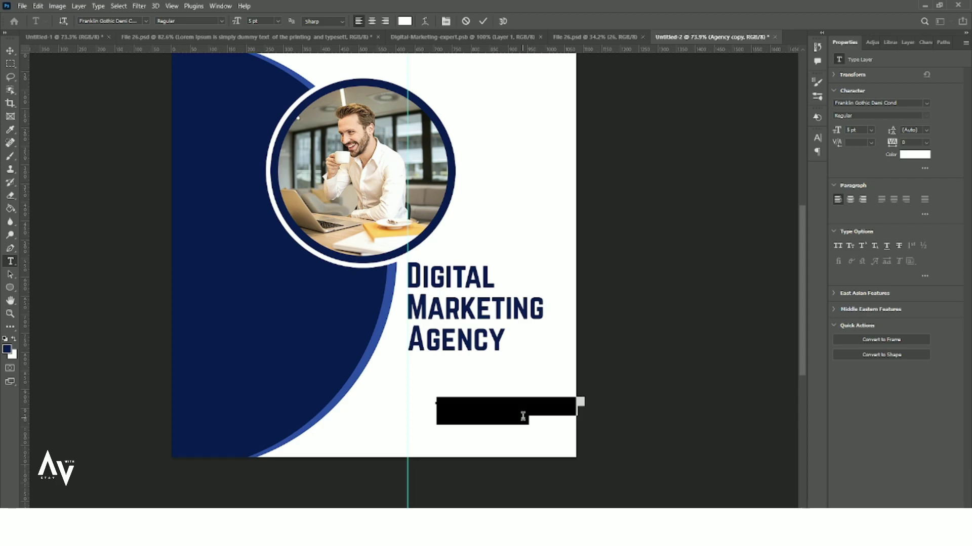
pyautogui.click(913, 154)
pyautogui.click(576, 349)
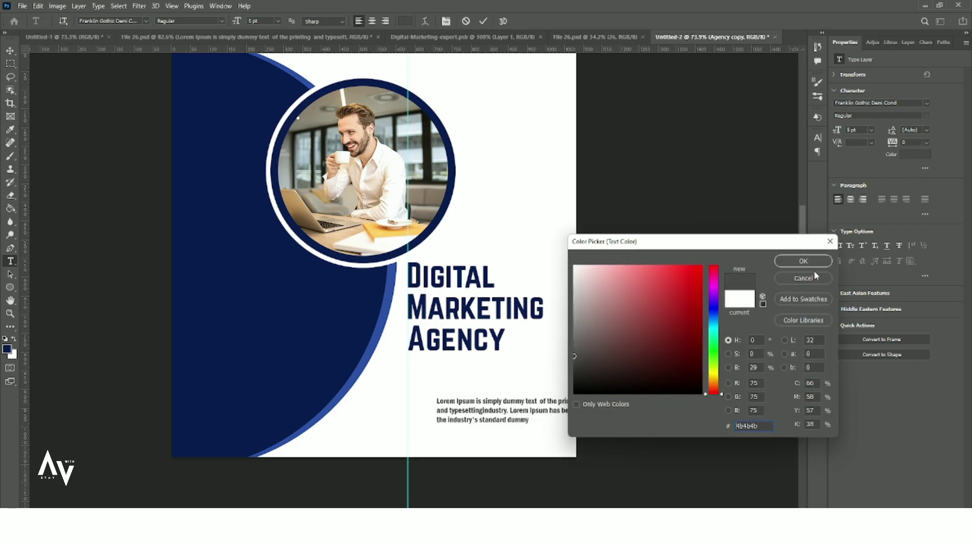
pyautogui.click(802, 262)
pyautogui.click(12, 52)
pyautogui.moveTo(473, 419); pyautogui.dragTo(452, 383)
pyautogui.click(524, 264)
pyautogui.scroll(1, 493, 355)
pyautogui.scroll(-1, 455, 353)
# - Embed an Instagram icon and shrink it
pyautogui.click(22, 7)
pyautogui.click(70, 205)
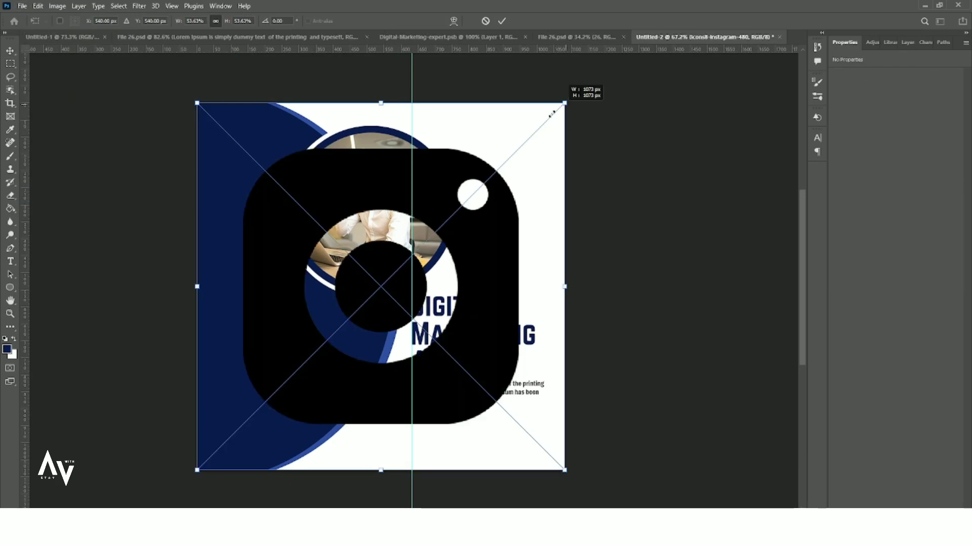
pyautogui.moveTo(551, 114); pyautogui.dragTo(514, 163)
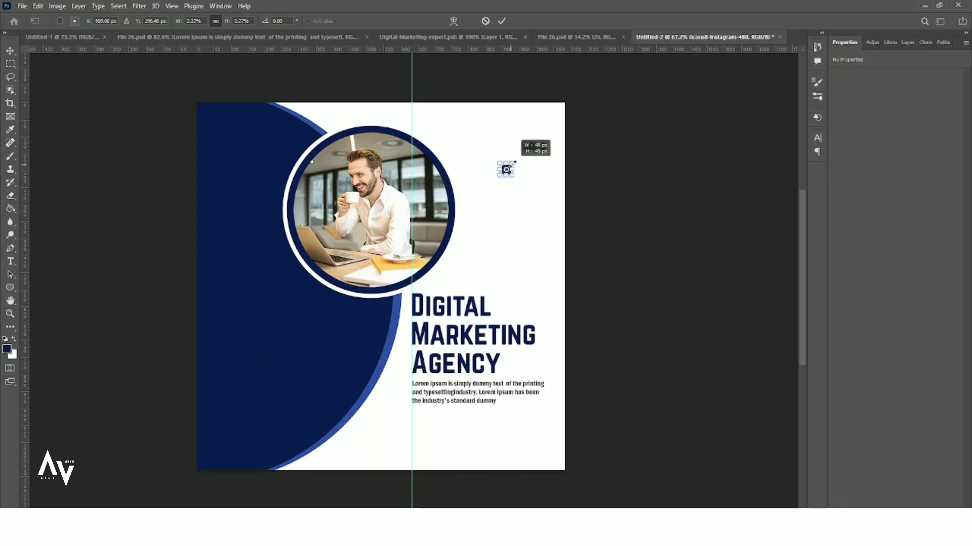
# - Embed a Facebook icon at about 71 px and move it beside Instagram
pyautogui.click(502, 21)
pyautogui.click(22, 6)
pyautogui.click(70, 206)
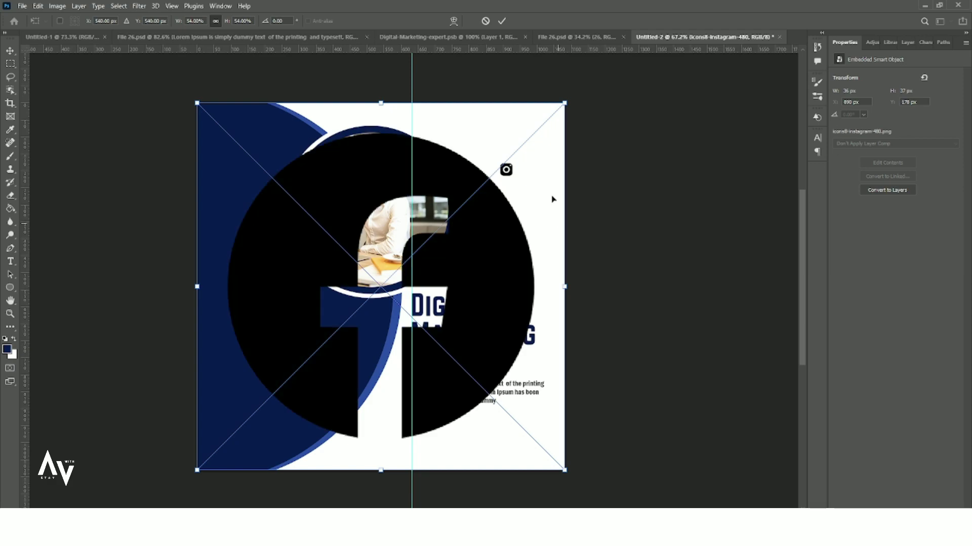
pyautogui.moveTo(563, 102); pyautogui.dragTo(422, 212)
pyautogui.press('Return')
pyautogui.hotkey('ctrl', 'z')
pyautogui.moveTo(300, 379); pyautogui.dragTo(486, 175)
# - Embed a Twitter icon and shrink it to a small size
pyautogui.click(22, 6)
pyautogui.click(61, 206)
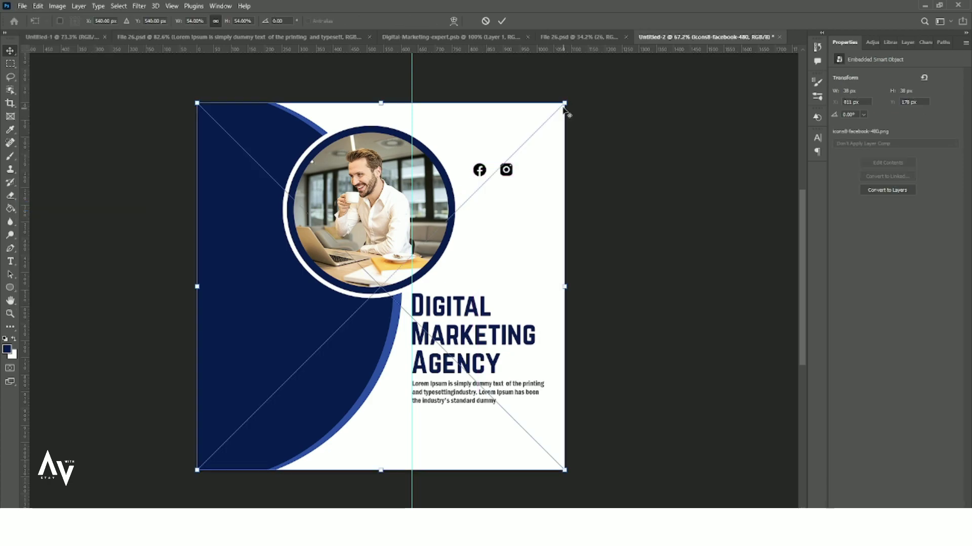
pyautogui.moveTo(564, 103); pyautogui.dragTo(488, 122)
pyautogui.scroll(13, 511, 129)
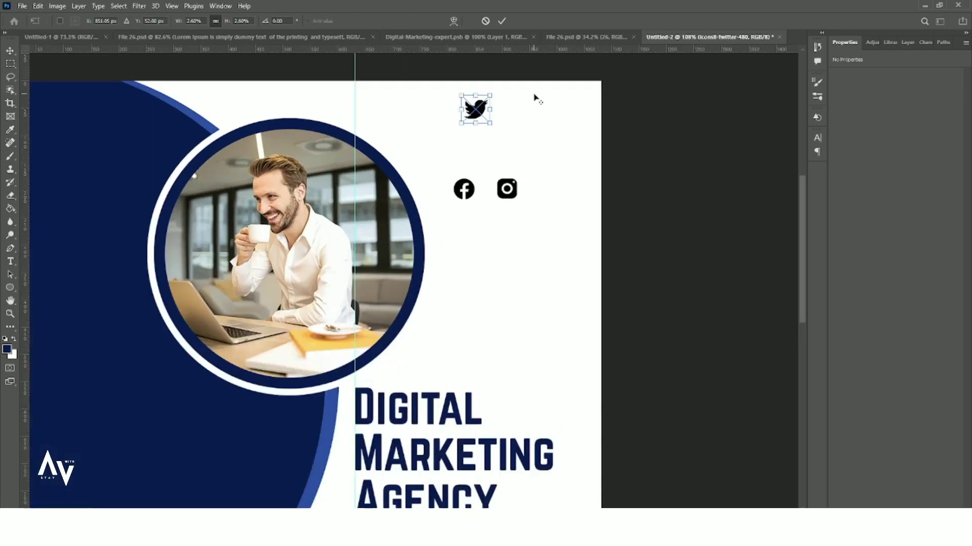
pyautogui.moveTo(454, 71); pyautogui.dragTo(447, 82)
pyautogui.press('Return')
# - Arrange the Facebook and Instagram icons into a row beside Twitter
pyautogui.moveTo(459, 185); pyautogui.dragTo(418, 277)
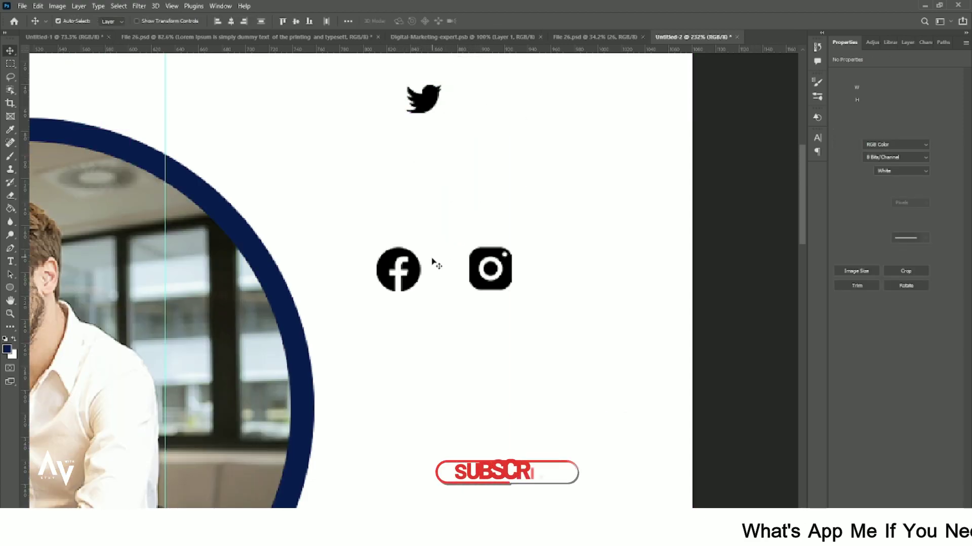
pyautogui.moveTo(416, 266); pyautogui.dragTo(480, 103)
pyautogui.hotkey('ctrl', 't')
pyautogui.press('Return')
pyautogui.moveTo(504, 259); pyautogui.dragTo(504, 129)
pyautogui.hotkey('ctrl', 't')
pyautogui.press('Return')
pyautogui.scroll(-6, 553, 125)
pyautogui.scroll(-3, 489, 164)
# - Enlarge the three social icons together
pyautogui.click(908, 43)
pyautogui.hotkey('ctrl', 't')
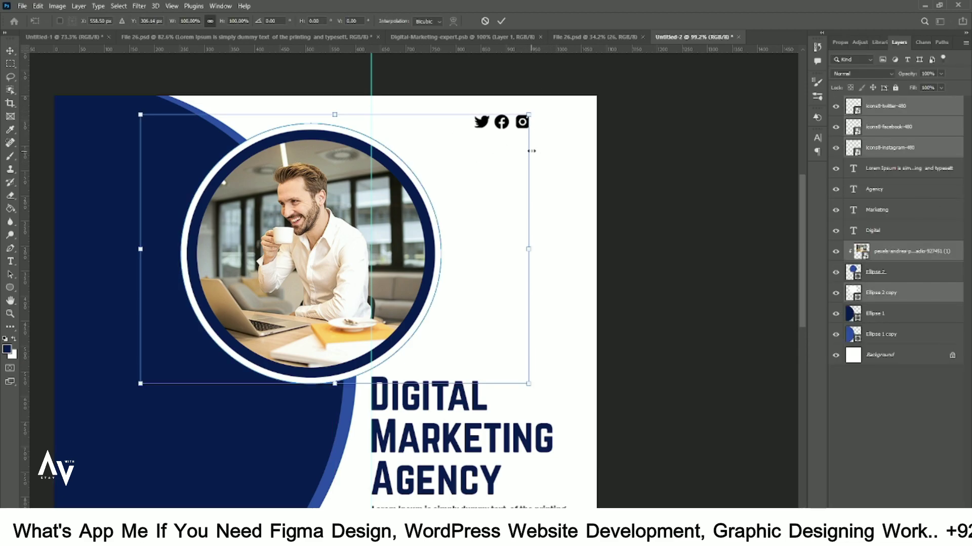
pyautogui.click(500, 21)
pyautogui.moveTo(561, 103); pyautogui.dragTo(533, 119)
pyautogui.hotkey('ctrl', 't')
pyautogui.press('Return')
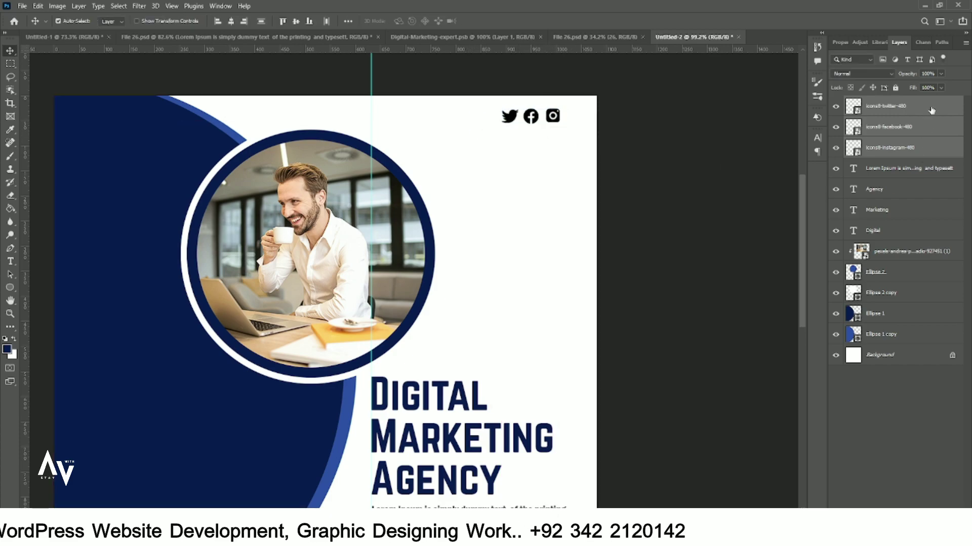
# - Apply a navy Color Overlay style to the Twitter, Facebook and Instagram icons
pyautogui.click(931, 111)
pyautogui.doubleClick(942, 114)
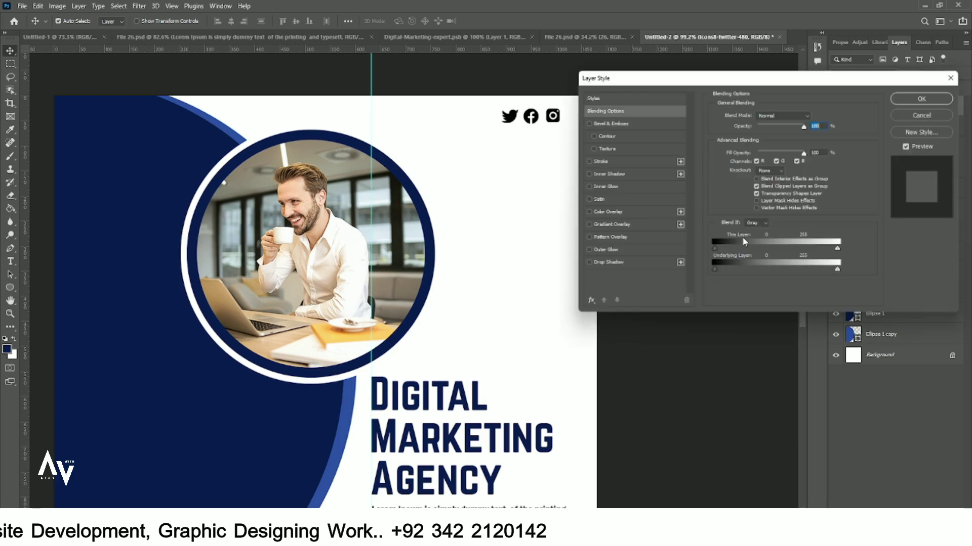
pyautogui.click(593, 213)
pyautogui.click(948, 97)
pyautogui.doubleClick(941, 149)
pyautogui.click(593, 212)
pyautogui.click(929, 95)
pyautogui.doubleClick(941, 185)
pyautogui.click(593, 212)
pyautogui.click(929, 95)
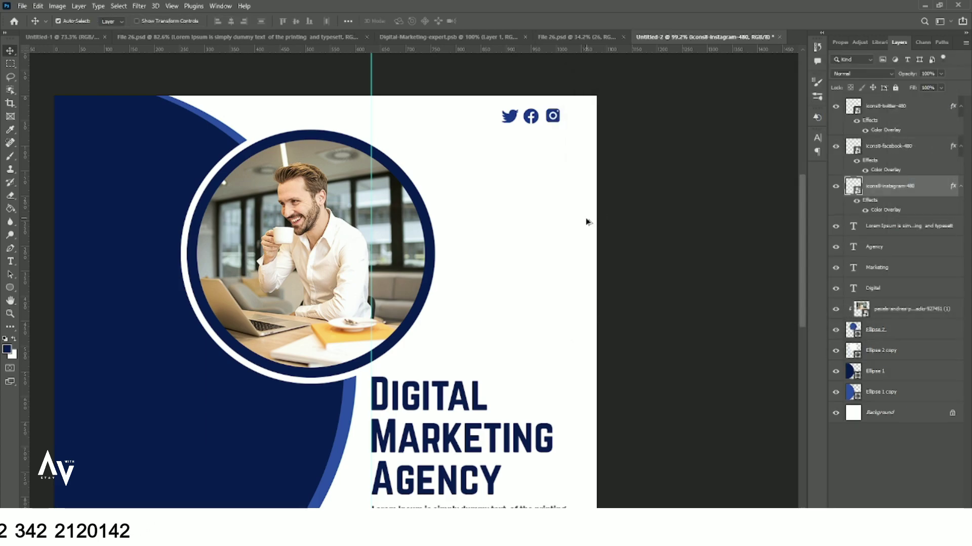
pyautogui.scroll(-3, 549, 218)
# - Place the X logo icon, shrink it to about 29%, and move it to the upper-right white area
pyautogui.click(22, 6)
pyautogui.click(60, 206)
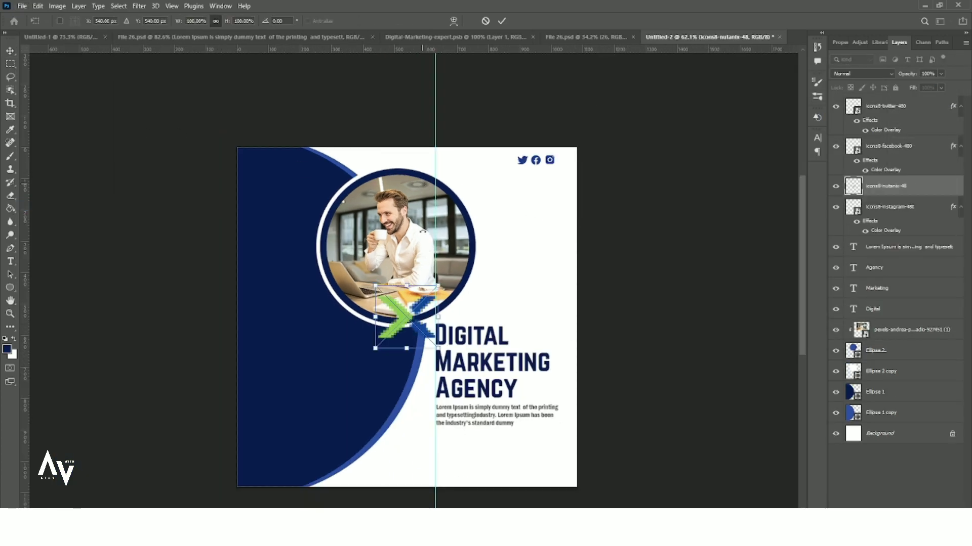
pyautogui.moveTo(432, 346); pyautogui.dragTo(406, 338)
pyautogui.moveTo(449, 291); pyautogui.dragTo(519, 211)
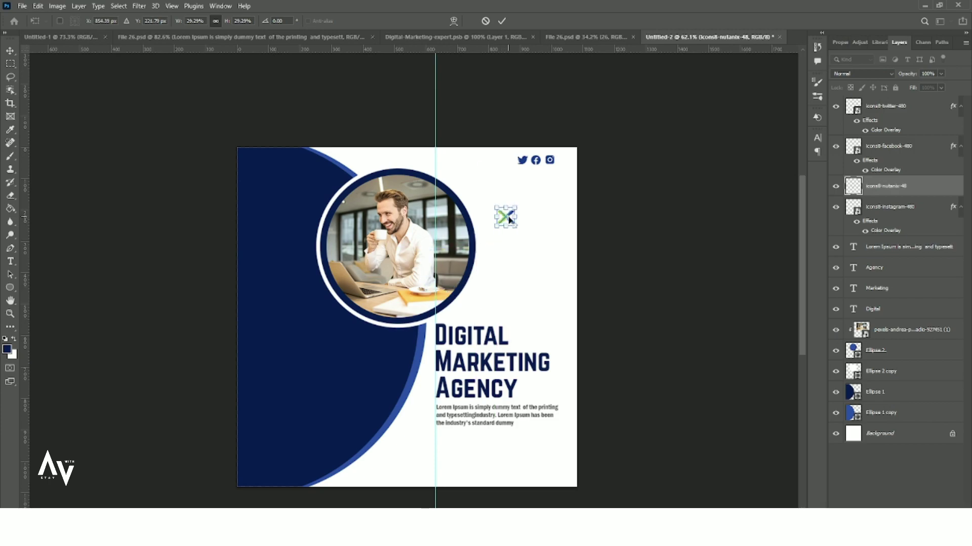
pyautogui.press('Return')
# - Duplicate DIGITAL, set the copy to 8 pt, retype it as 'Logo', and move it beside the X icon
pyautogui.scroll(4, 551, 309)
pyautogui.moveTo(442, 367); pyautogui.dragTo(530, 183)
pyautogui.doubleClick(853, 309)
pyautogui.click(278, 21)
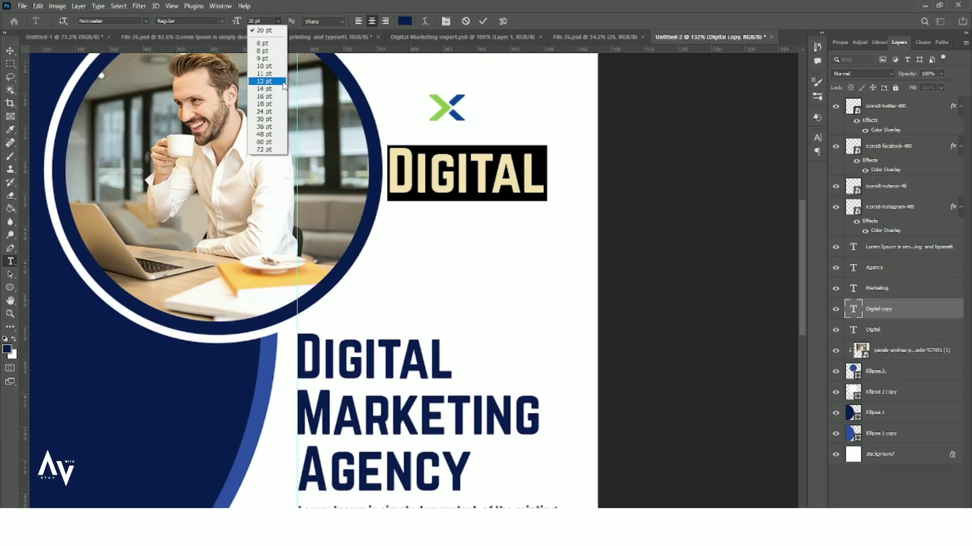
pyautogui.click(267, 50)
pyautogui.write('Logo')
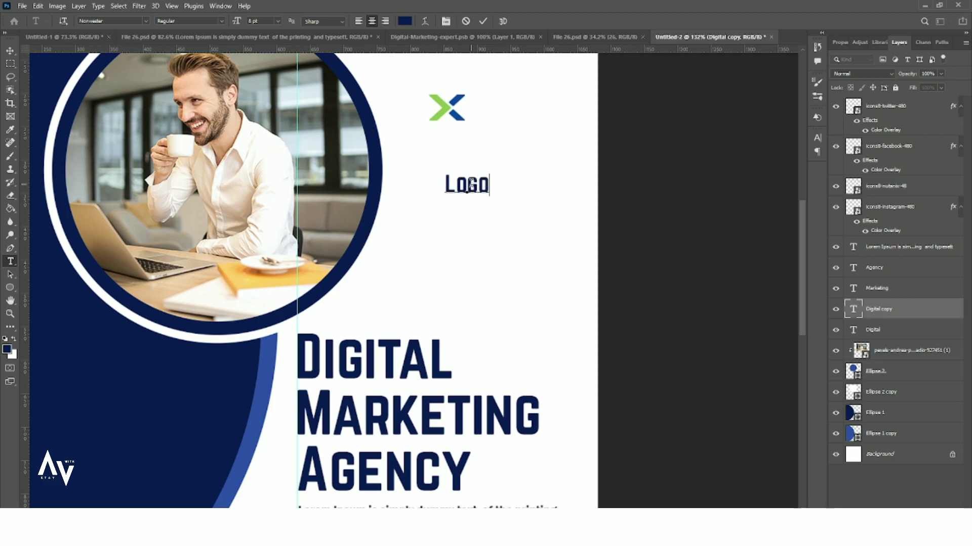
pyautogui.click(9, 53)
pyautogui.moveTo(471, 186); pyautogui.dragTo(437, 124)
# - Resize the X icon down to about 36 px
pyautogui.click(458, 108)
pyautogui.hotkey('ctrl', 't')
pyautogui.press('Return')
pyautogui.scroll(-1, 513, 133)
pyautogui.hotkey('ctrl', 't')
pyautogui.press('Return')
# - Undo an accidental layer nudge and select only the Logo text layer
pyautogui.keyDown('shift'); pyautogui.click(471, 118); pyautogui.keyUp('shift')
pyautogui.hotkey('ctrl', 'z')
pyautogui.click(475, 142)
pyautogui.scroll(-3, 507, 121)
pyautogui.click(508, 121)
pyautogui.scroll(-3, 495, 120)
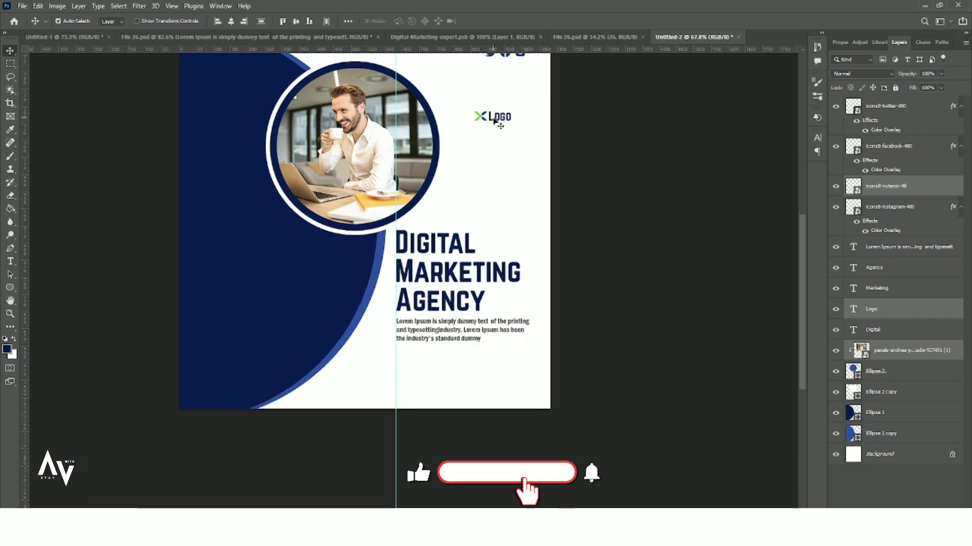
# - Select the Logo text and X icon together and drag them into the top-left corner
pyautogui.hotkey('ctrl', 't')
pyautogui.press('Return')
pyautogui.scroll(3, 498, 121)
pyautogui.moveTo(480, 145); pyautogui.dragTo(481, 145)
pyautogui.hotkey('ctrl', 't')
pyautogui.press('Return')
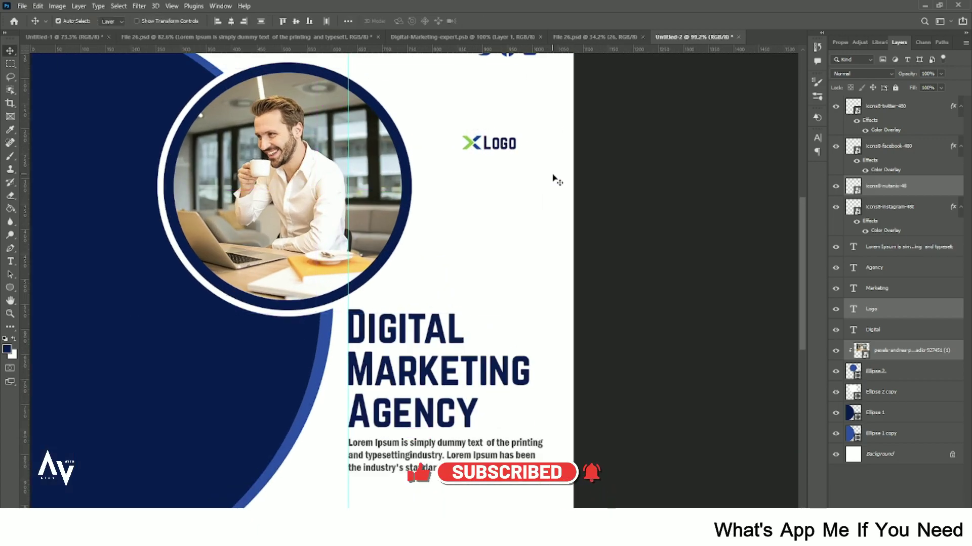
pyautogui.keyDown('ctrl'); pyautogui.click(934, 355); pyautogui.keyUp('ctrl')
pyautogui.hotkey('ctrl', 't')
pyautogui.scroll(-3, 497, 154)
pyautogui.moveTo(499, 146); pyautogui.dragTo(191, 89)
pyautogui.scroll(3, 191, 89)
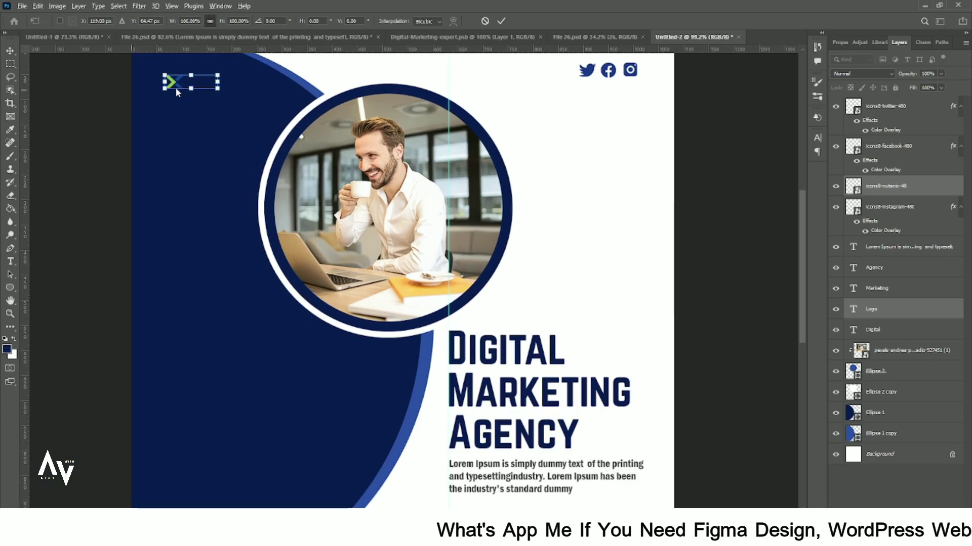
pyautogui.click(501, 22)
# - Change the Logo text colour to white
pyautogui.click(847, 314)
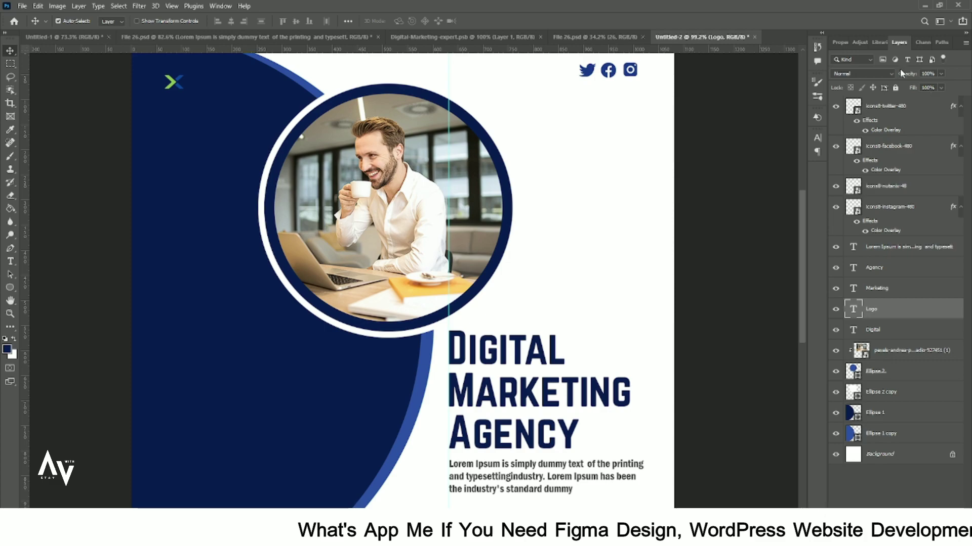
pyautogui.click(840, 42)
pyautogui.click(915, 154)
pyautogui.click(574, 266)
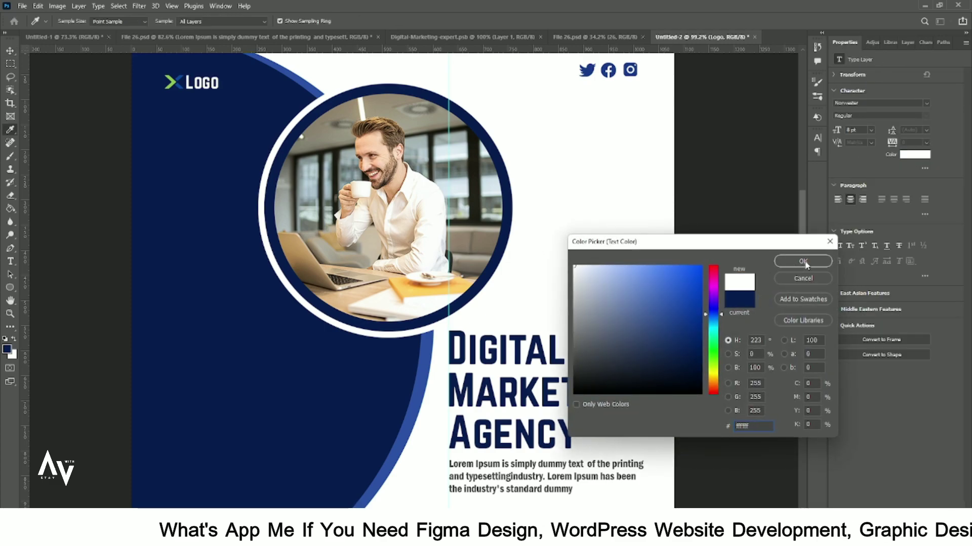
pyautogui.click(803, 264)
# - Reselect the Logo text with the X icon and commit their adjusted position
pyautogui.click(733, 161)
pyautogui.click(907, 42)
pyautogui.scroll(3, 207, 88)
pyautogui.moveTo(207, 89); pyautogui.dragTo(384, 175)
pyautogui.click(403, 185)
pyautogui.keyDown('shift'); pyautogui.click(361, 182); pyautogui.keyUp('shift')
pyautogui.hotkey('ctrl', 't')
pyautogui.scroll(-6, 386, 185)
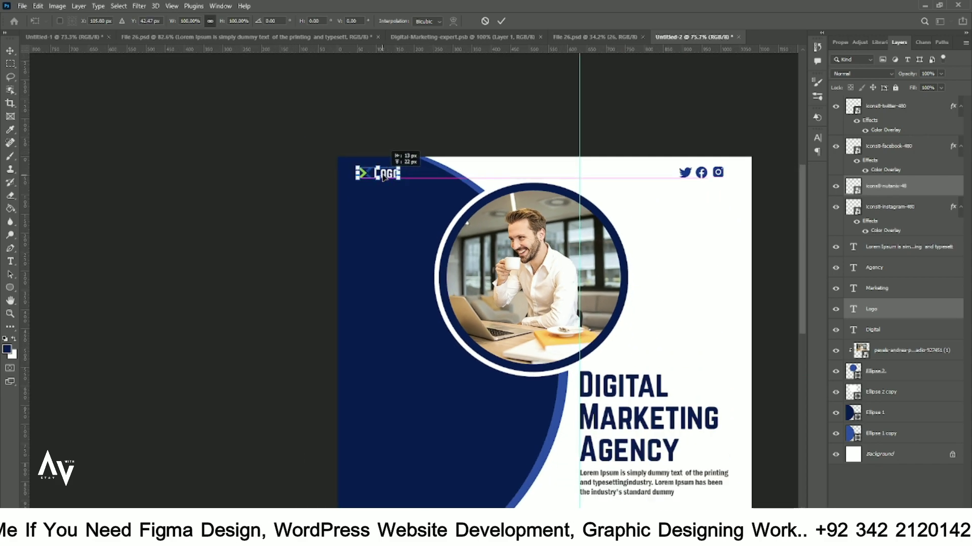
pyautogui.press('Return')
pyautogui.scroll(-6, 369, 186)
pyautogui.scroll(2, 557, 228)
pyautogui.scroll(-1, 627, 303)
pyautogui.scroll(3, 584, 299)
pyautogui.hscroll(5, 581, 314)
pyautogui.scroll(1, 581, 315)
# - Place the phone icon image and shrink it to about 30% below the text
pyautogui.click(24, 6)
pyautogui.click(64, 207)
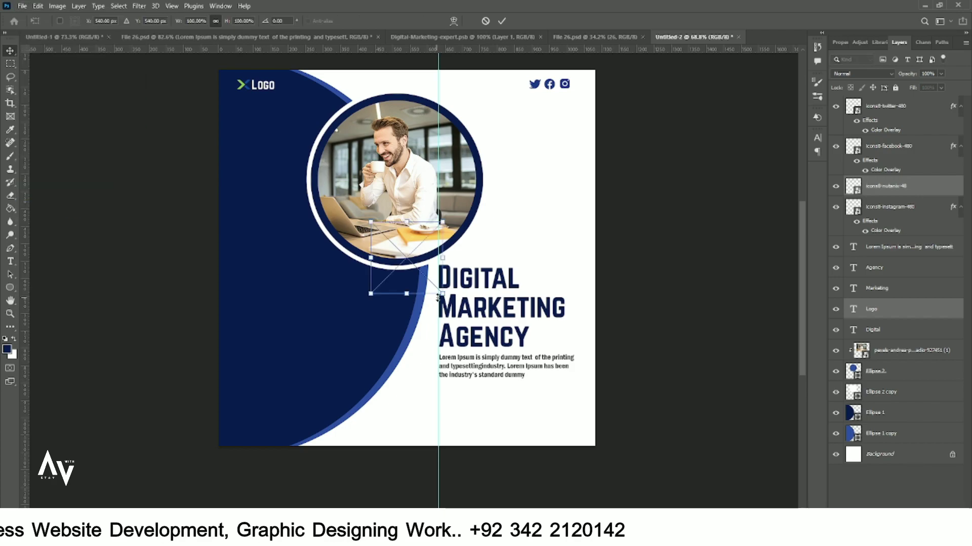
pyautogui.moveTo(439, 298); pyautogui.dragTo(408, 429)
pyautogui.press('Return')
pyautogui.scroll(4, 405, 371)
pyautogui.scroll(1, 410, 377)
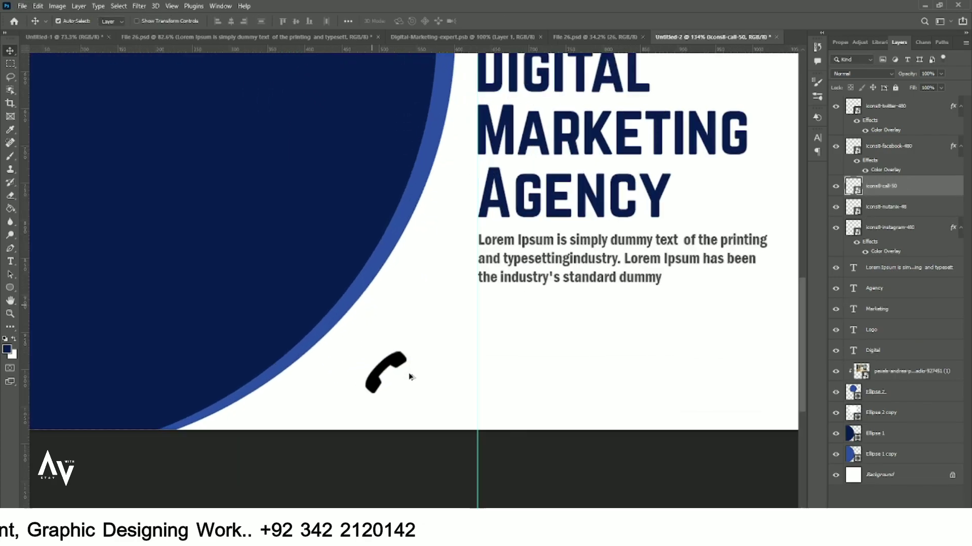
pyautogui.doubleClick(926, 186)
pyautogui.click(925, 109)
# - Draw a small white square and move it left onto the navy area
pyautogui.rightClick(12, 288)
pyautogui.press('x')
pyautogui.moveTo(429, 345); pyautogui.dragTo(465, 379)
pyautogui.click(113, 20)
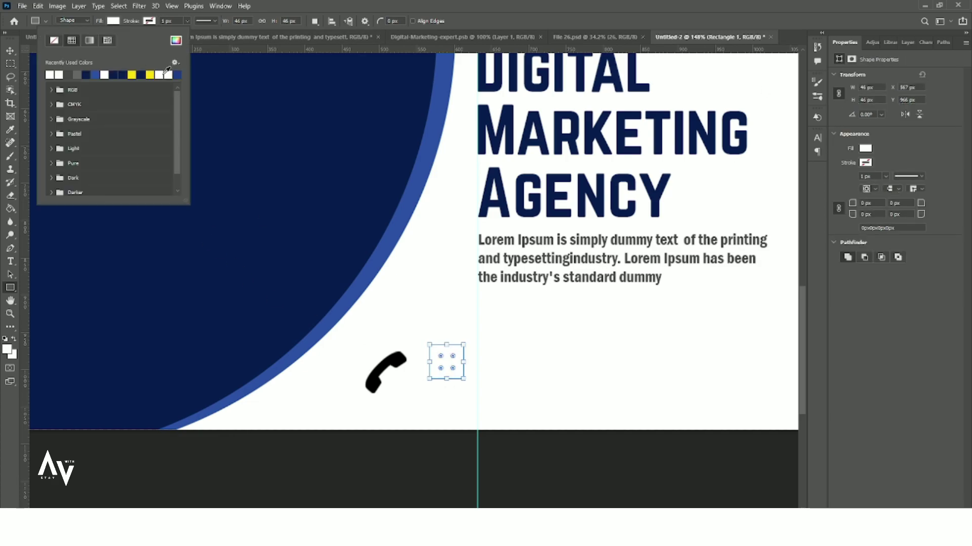
pyautogui.click(168, 74)
pyautogui.click(10, 51)
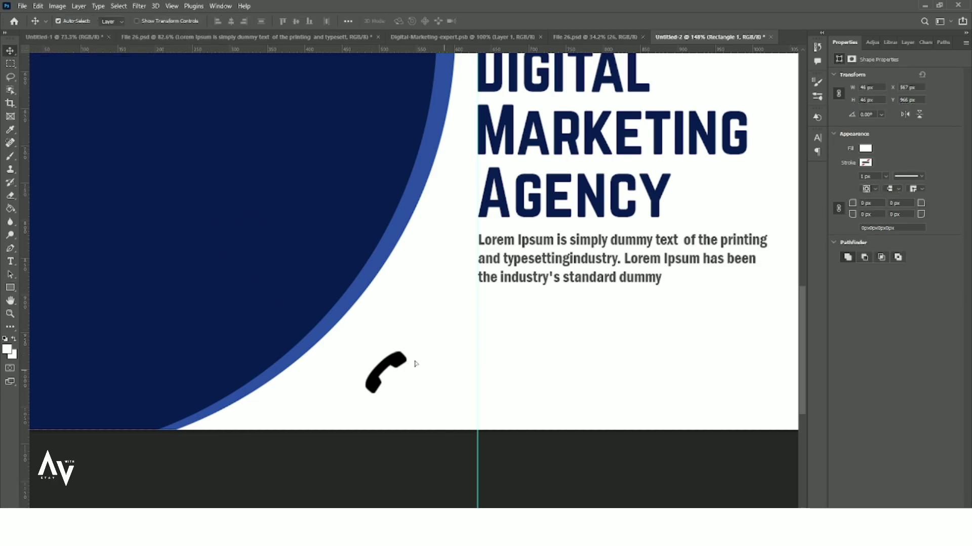
pyautogui.moveTo(438, 373); pyautogui.dragTo(232, 334)
# - Give the phone icon a blue colour overlay, shrink it, and stack it above the white square
pyautogui.click(379, 373)
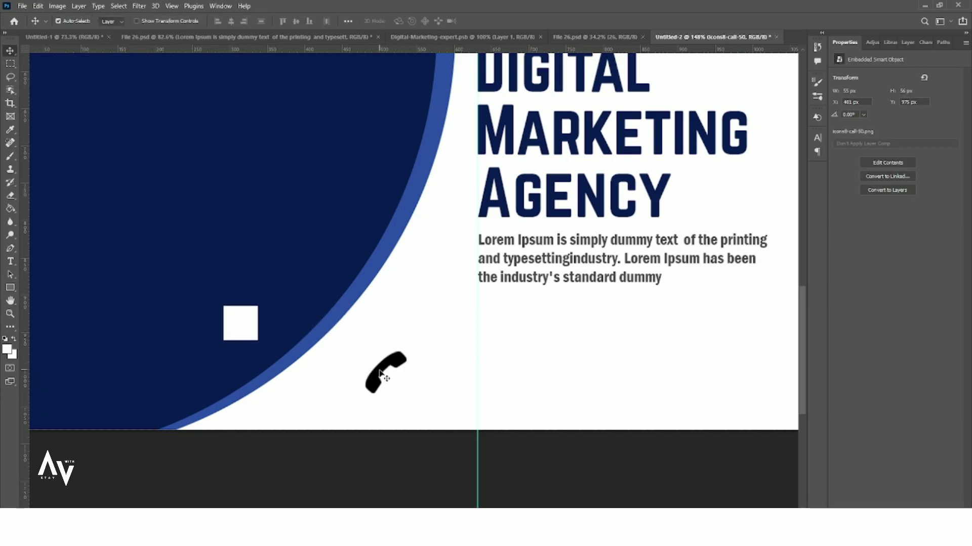
pyautogui.click(908, 43)
pyautogui.click(611, 215)
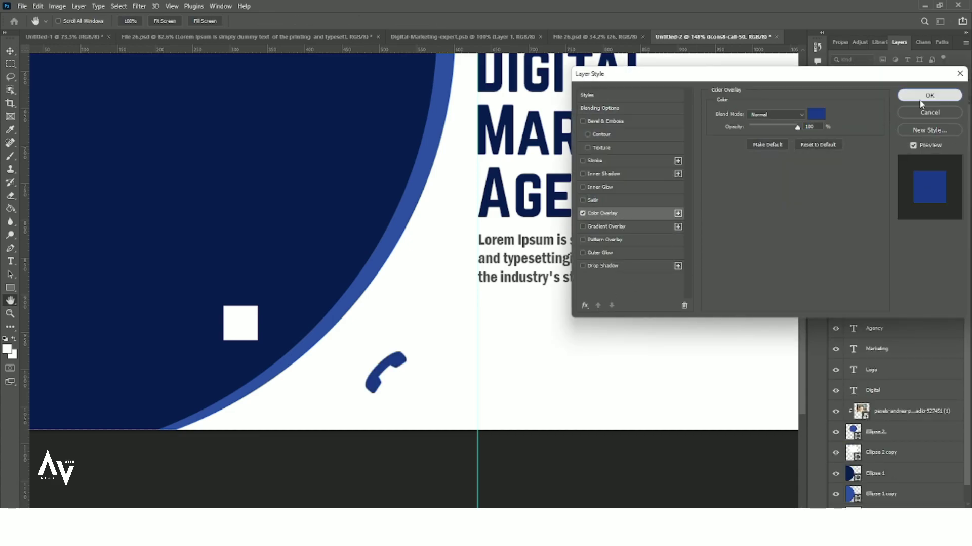
pyautogui.click(921, 99)
pyautogui.hotkey('ctrl', 't')
pyautogui.moveTo(407, 350); pyautogui.dragTo(240, 324)
pyautogui.moveTo(906, 209); pyautogui.dragTo(906, 97)
pyautogui.scroll(3, 232, 326)
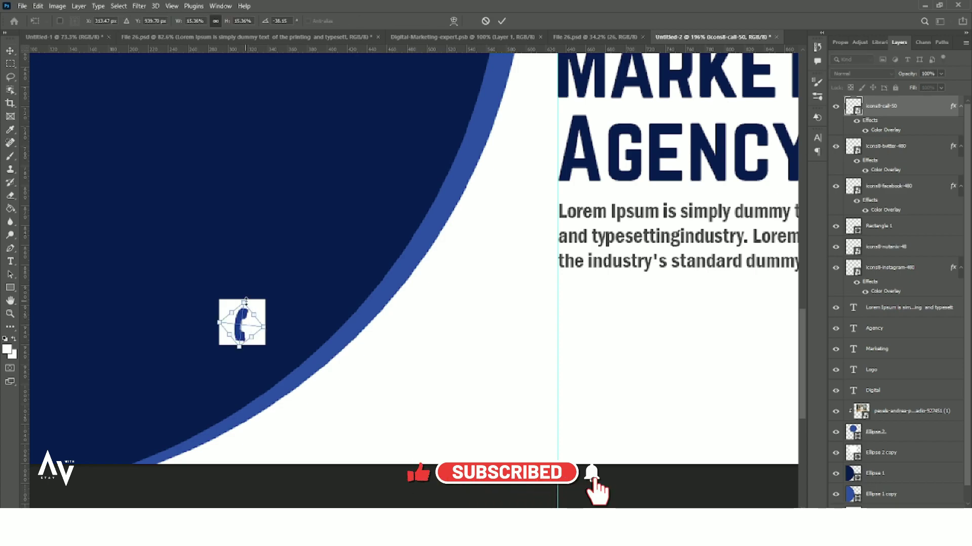
# - Round the white square's corners with a 10 px radius
pyautogui.keyDown('ctrl'); pyautogui.click(263, 317); pyautogui.keyUp('ctrl')
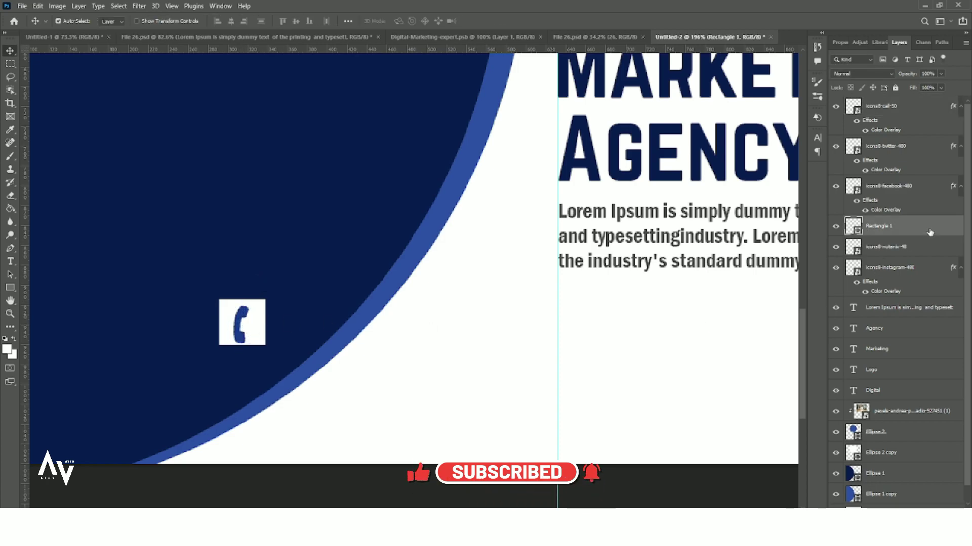
pyautogui.click(845, 45)
pyautogui.click(876, 204)
pyautogui.write('10')
pyautogui.press('Return')
pyautogui.scroll(-3, 332, 228)
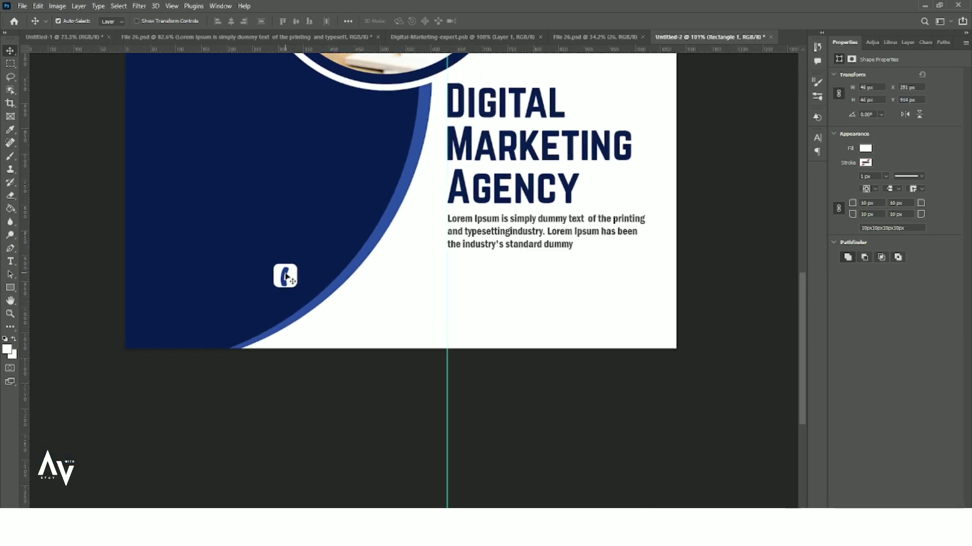
# - Move the phone icon and white square together to the bottom-left, then copy the paragraph text
pyautogui.keyDown('ctrl'); pyautogui.click(286, 277); pyautogui.keyUp('ctrl')
pyautogui.click(907, 43)
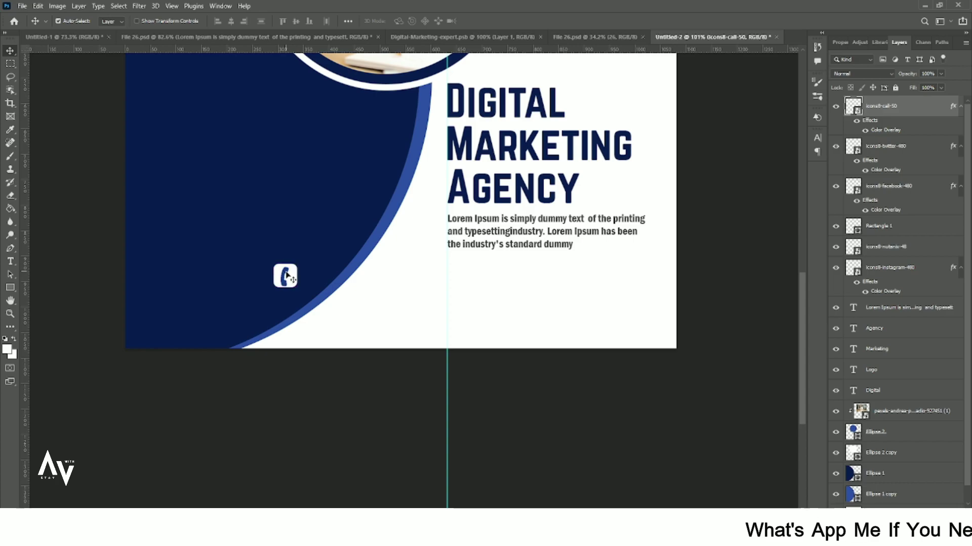
pyautogui.keyDown('shift'); pyautogui.click(292, 278); pyautogui.keyUp('shift')
pyautogui.moveTo(291, 278); pyautogui.dragTo(225, 285)
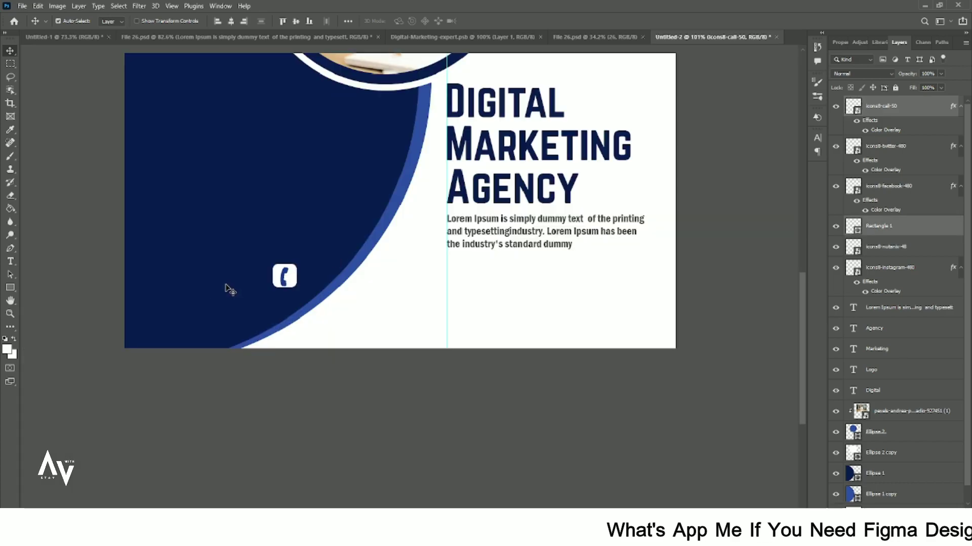
pyautogui.moveTo(169, 320); pyautogui.dragTo(171, 325)
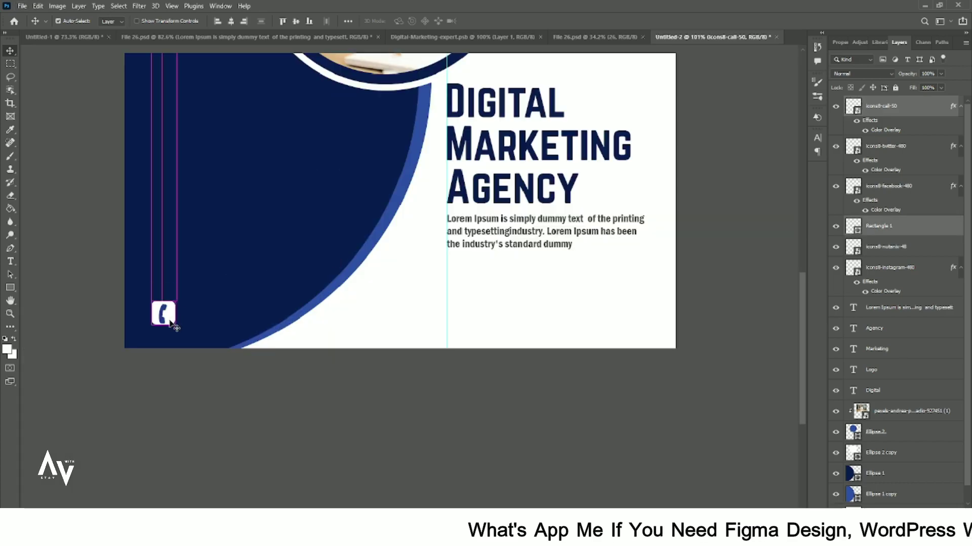
pyautogui.scroll(1, 169, 334)
pyautogui.scroll(1, 451, 264)
pyautogui.moveTo(548, 239); pyautogui.dragTo(501, 284)
# - Retype the copied text as 'Cal Now', make it white, and move it beside the phone icon
pyautogui.doubleClick(501, 283)
pyautogui.write('Cal Now')
pyautogui.hotkey('ctrl', 'Return')
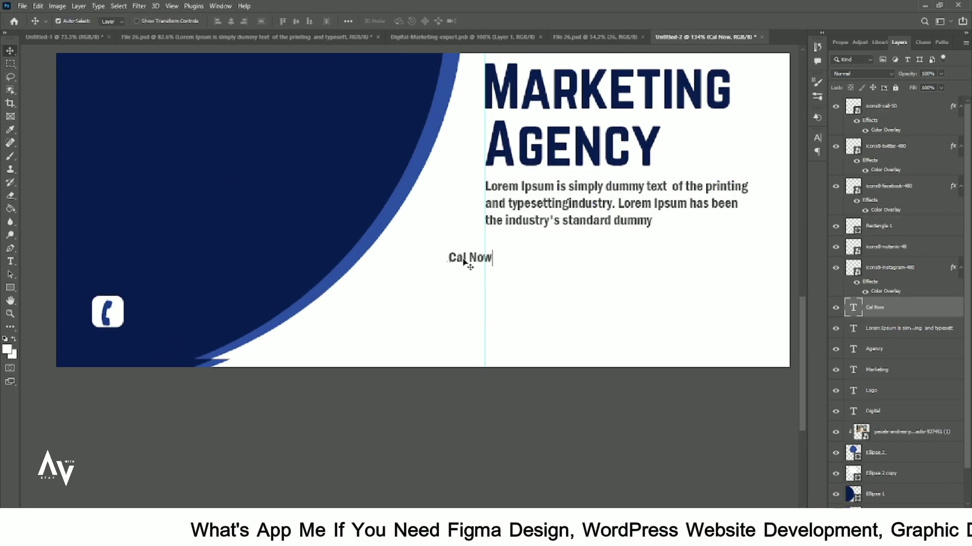
pyautogui.click(844, 40)
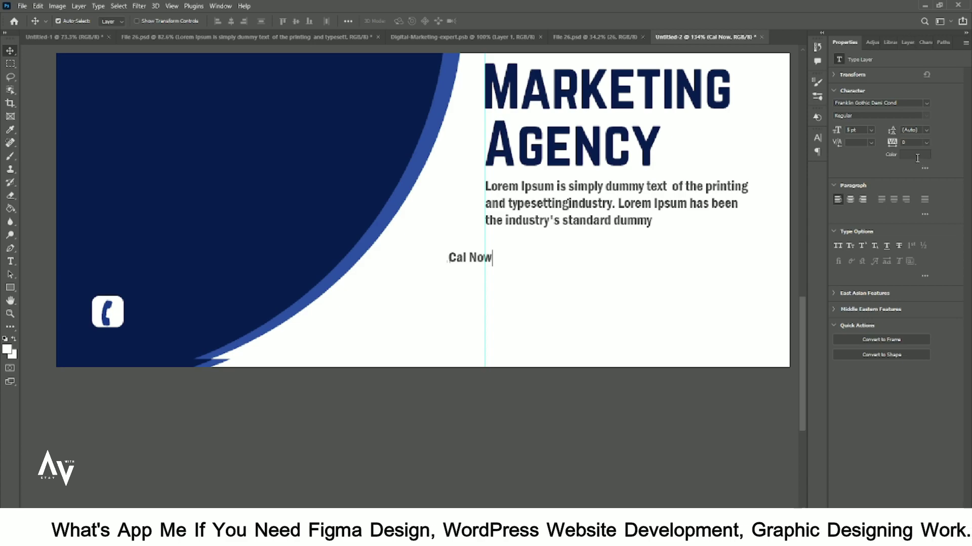
pyautogui.click(915, 155)
pyautogui.click(813, 263)
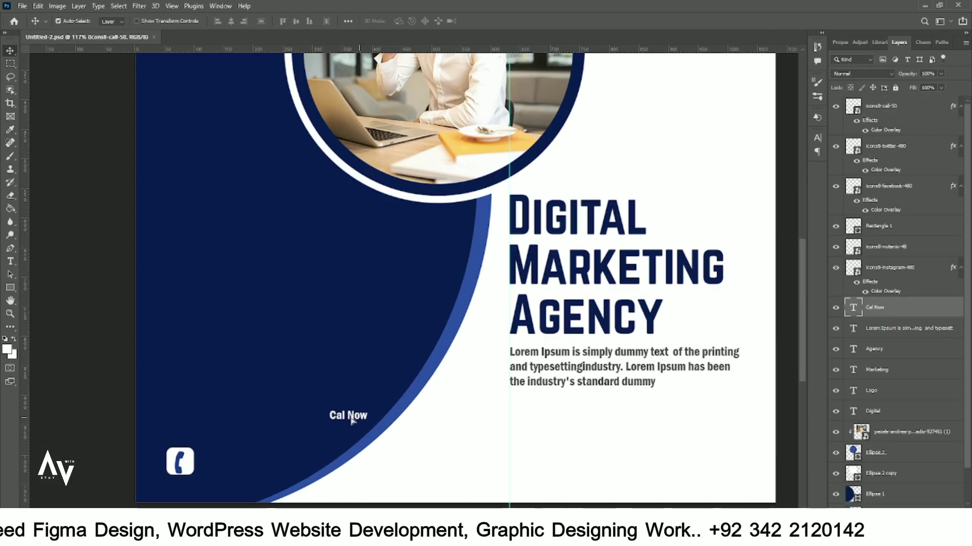
pyautogui.moveTo(347, 416); pyautogui.dragTo(237, 460)
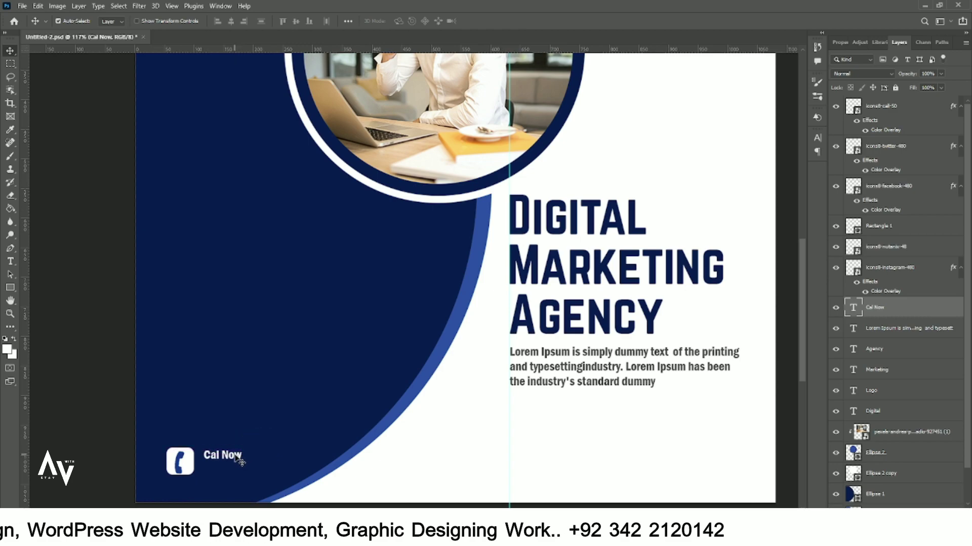
# - Enlarge Cal Now to 6 pt and nudge it slightly left and down
pyautogui.doubleClick(237, 460)
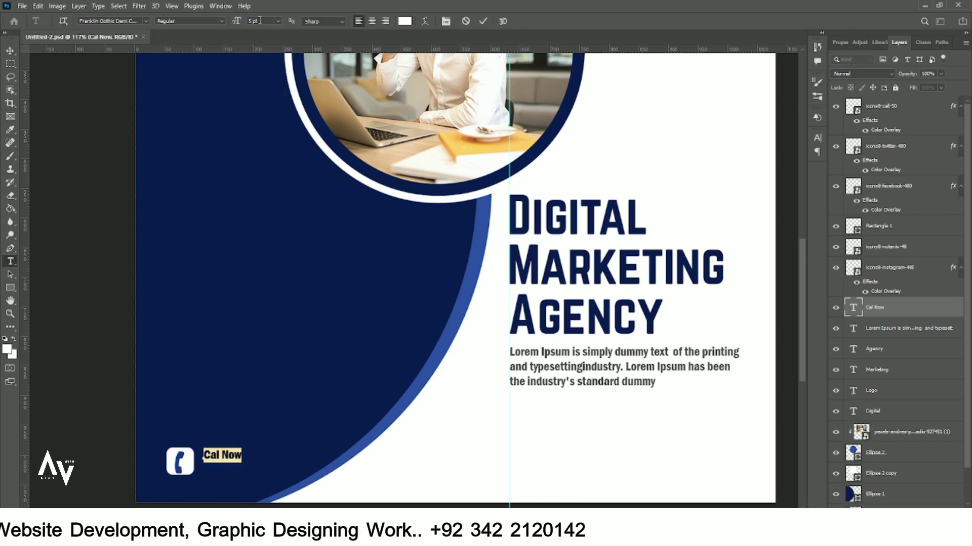
pyautogui.click(10, 51)
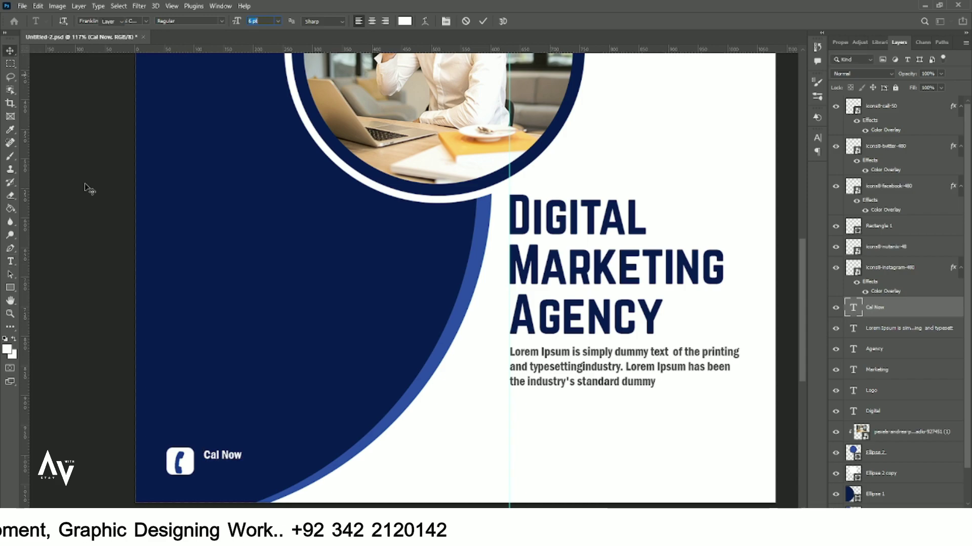
pyautogui.moveTo(225, 455); pyautogui.dragTo(221, 455)
pyautogui.doubleClick(221, 457)
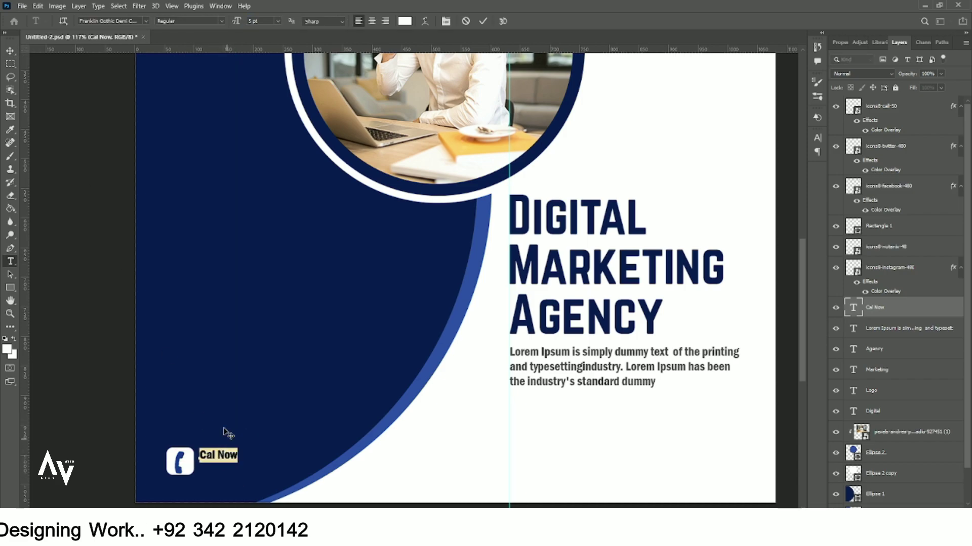
pyautogui.press('Up')
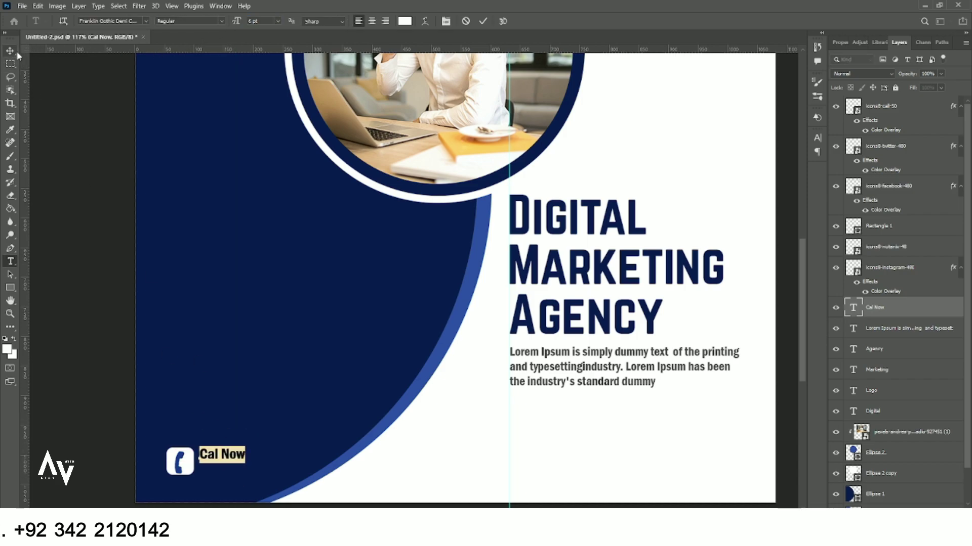
pyautogui.click(10, 51)
pyautogui.moveTo(226, 456); pyautogui.dragTo(226, 473)
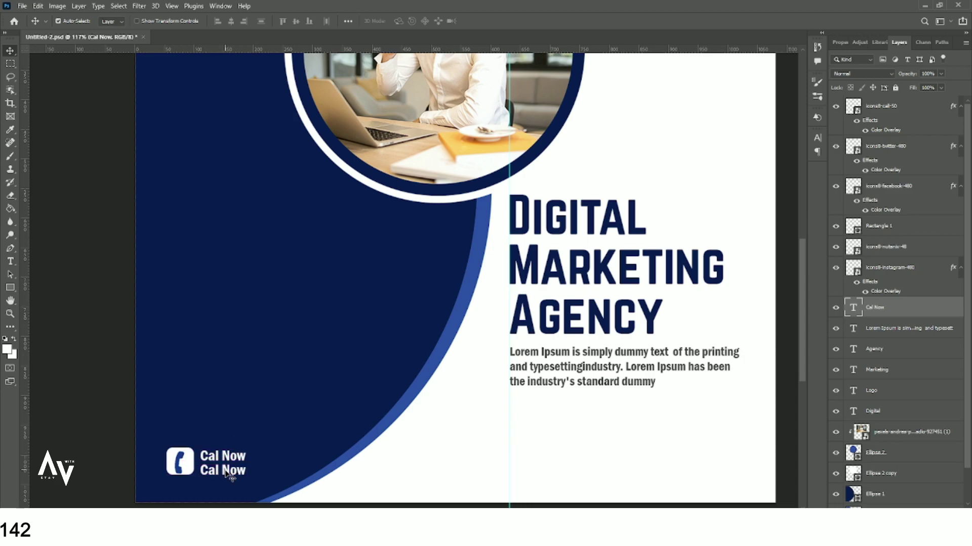
# - Replace a Cal Now copy below with the contact phone number and nudge both labels into alignment
pyautogui.doubleClick(223, 470)
pyautogui.click(10, 51)
pyautogui.scroll(-1, 231, 395)
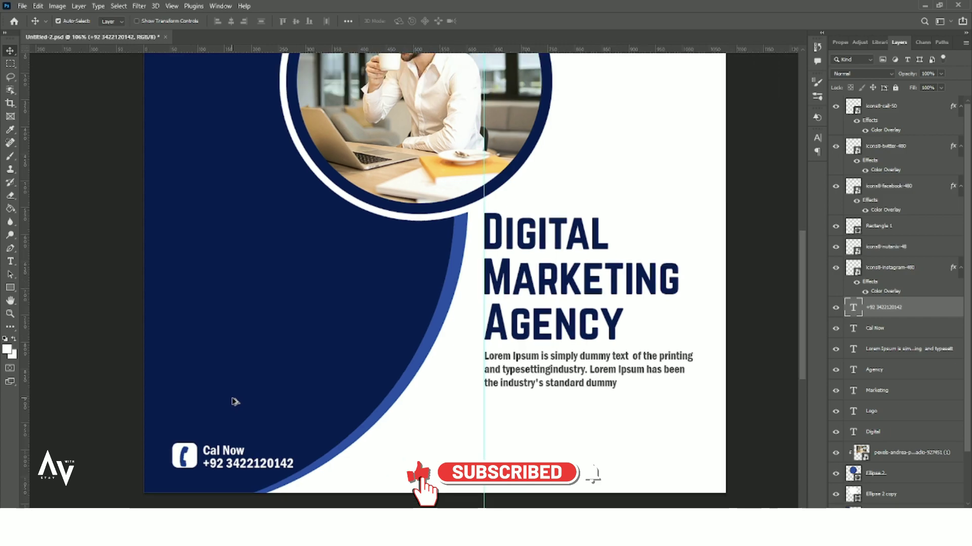
pyautogui.click(221, 453)
pyautogui.press('Up')
pyautogui.press('Up')
pyautogui.click(217, 465)
pyautogui.press('Up')
pyautogui.press('Up')
pyautogui.press('Up')
pyautogui.press('Left')
pyautogui.press('Left')
pyautogui.scroll(-3, 245, 397)
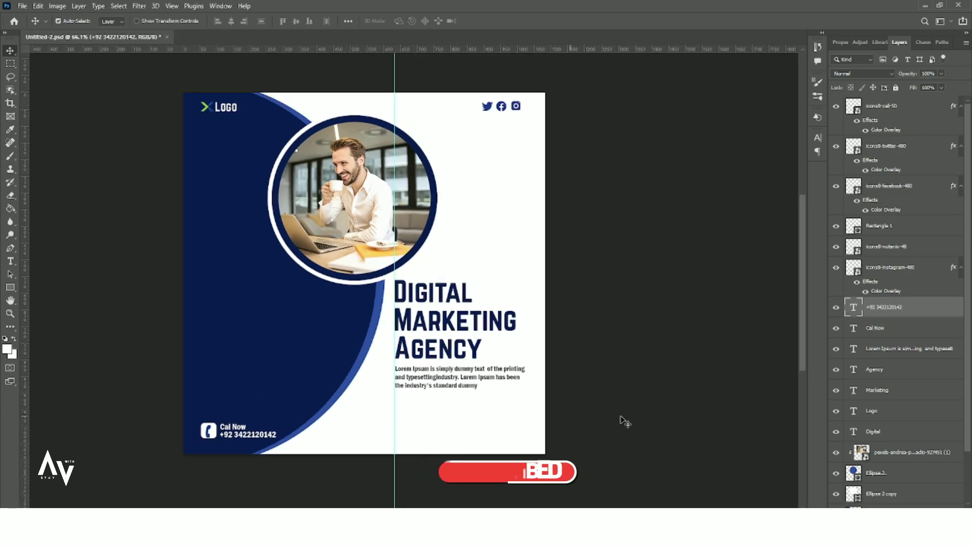
# - Place the globe icon near the bottom and give it a blue colour overlay
pyautogui.click(22, 5)
pyautogui.click(51, 206)
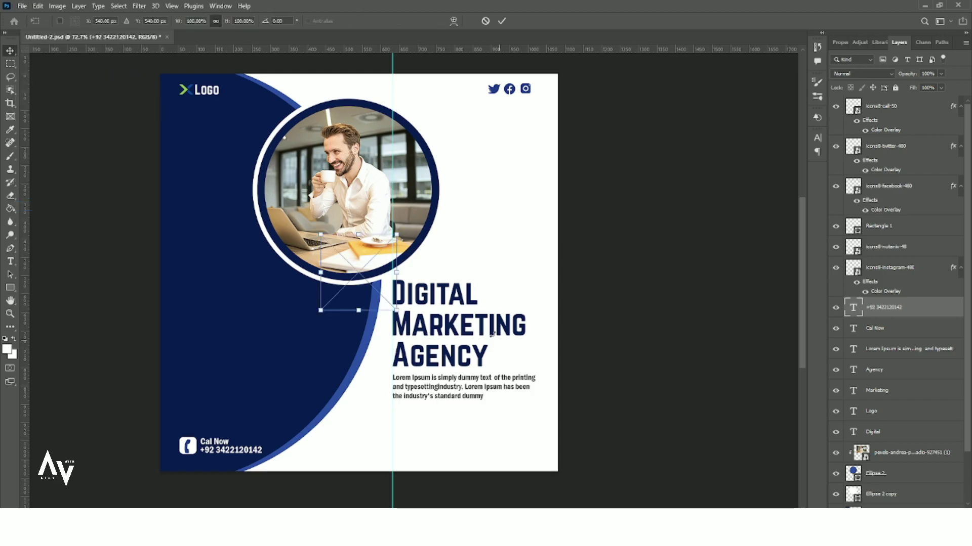
pyautogui.moveTo(375, 274); pyautogui.dragTo(434, 452)
pyautogui.press('Return')
pyautogui.doubleClick(944, 306)
pyautogui.click(615, 209)
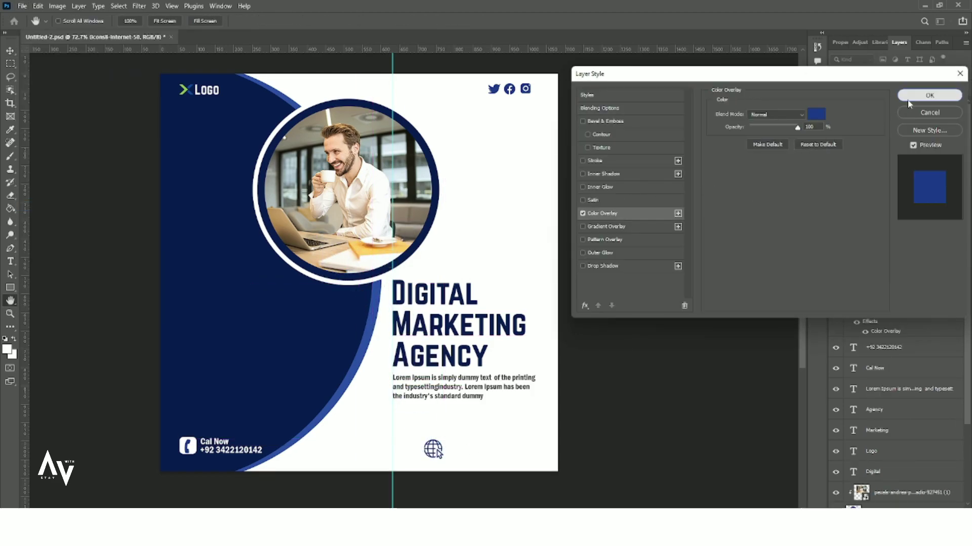
pyautogui.click(926, 94)
pyautogui.scroll(4, 464, 468)
pyautogui.moveTo(101, 441); pyautogui.dragTo(520, 449)
pyautogui.doubleClick(516, 447)
pyautogui.click(404, 21)
pyautogui.click(354, 186)
pyautogui.click(804, 260)
pyautogui.write('www.website.com')
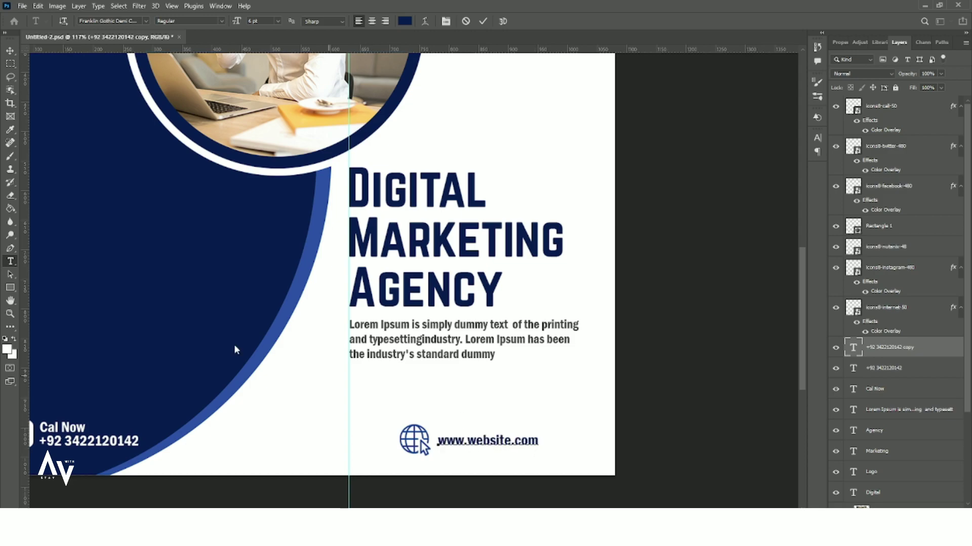
pyautogui.click(10, 51)
# - Move the globe icon and website text together to the bottom right
pyautogui.moveTo(470, 423); pyautogui.dragTo(423, 440)
pyautogui.moveTo(446, 446); pyautogui.dragTo(487, 445)
pyautogui.scroll(-7, 486, 444)
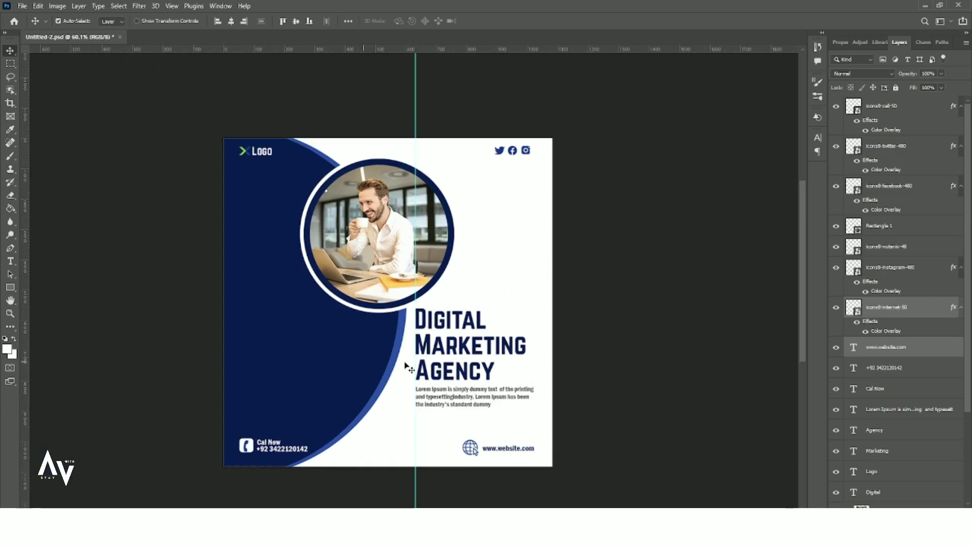
# - Scale up the three social icons at the top right slightly
pyautogui.click(538, 292)
pyautogui.scroll(3, 468, 354)
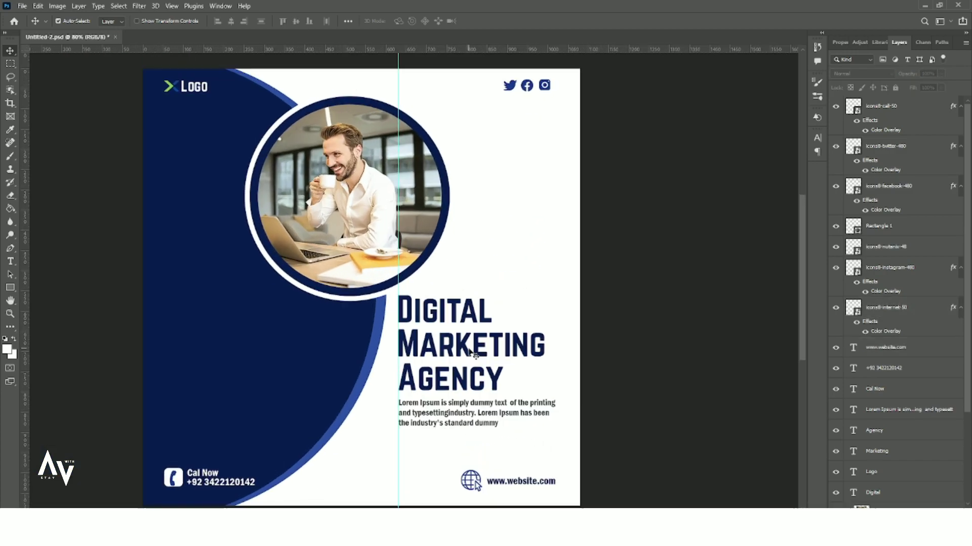
pyautogui.scroll(-1, 469, 353)
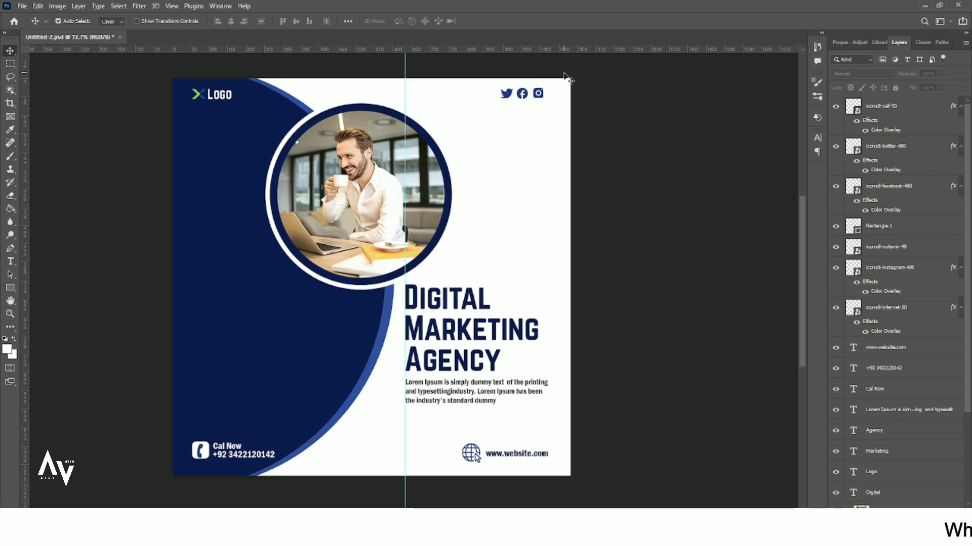
pyautogui.moveTo(567, 76); pyautogui.dragTo(487, 105)
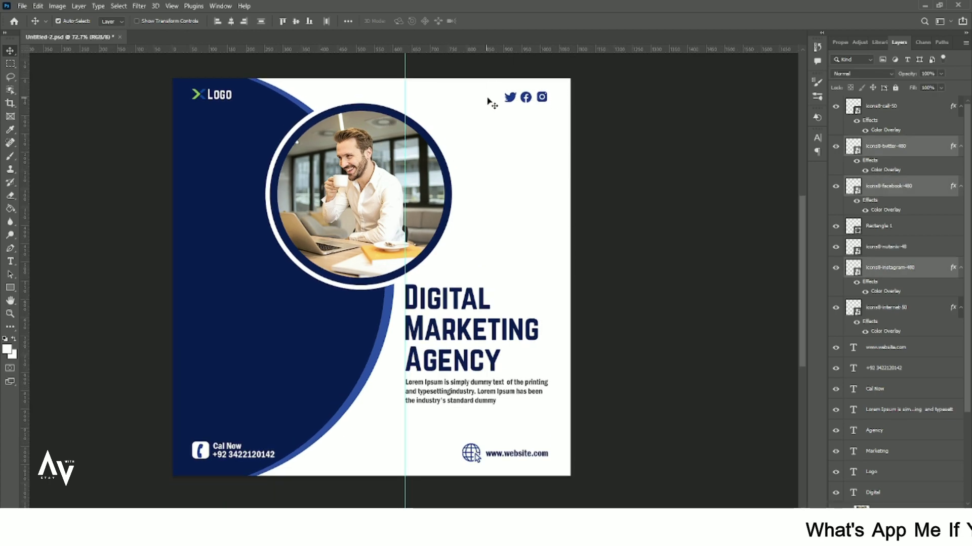
pyautogui.hotkey('ctrl', 't')
pyautogui.moveTo(547, 104); pyautogui.dragTo(553, 105)
pyautogui.press('Return')
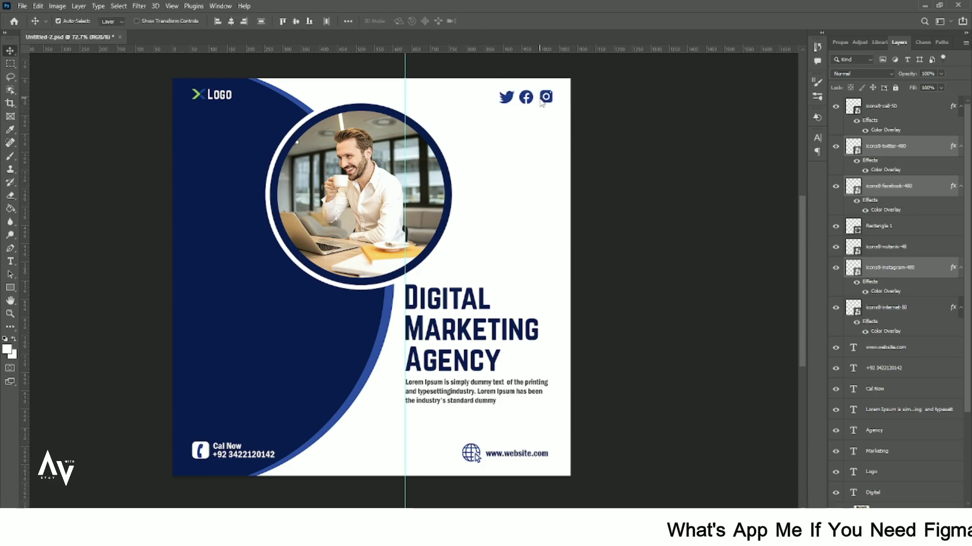
# - Enlarge the X logo mark together with its Logo text slightly
pyautogui.click(115, 124)
pyautogui.click(203, 100)
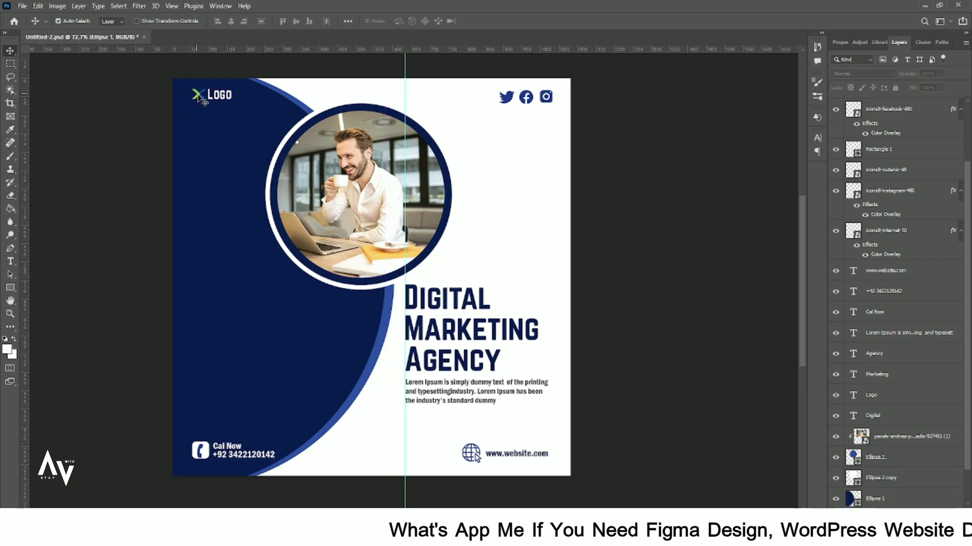
pyautogui.hotkey('ctrl', 't')
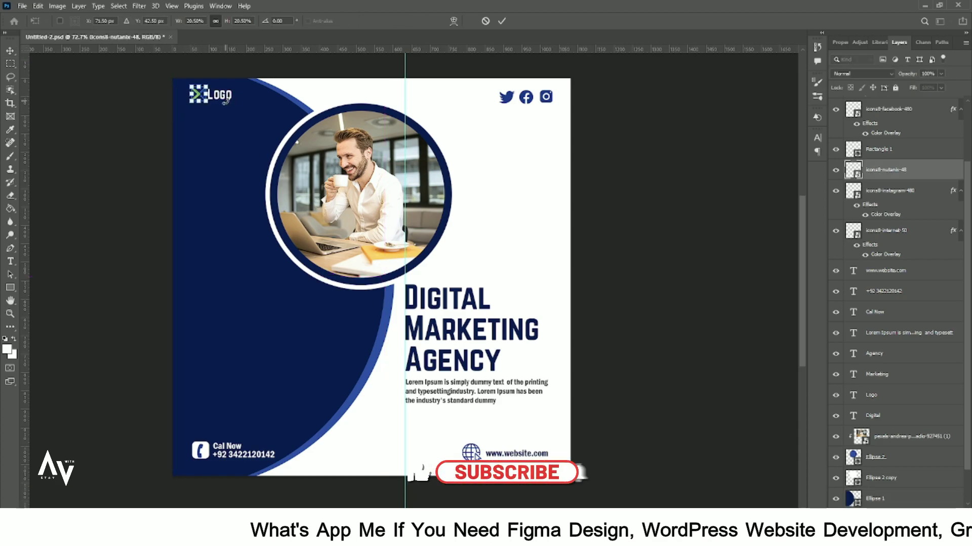
pyautogui.click(501, 21)
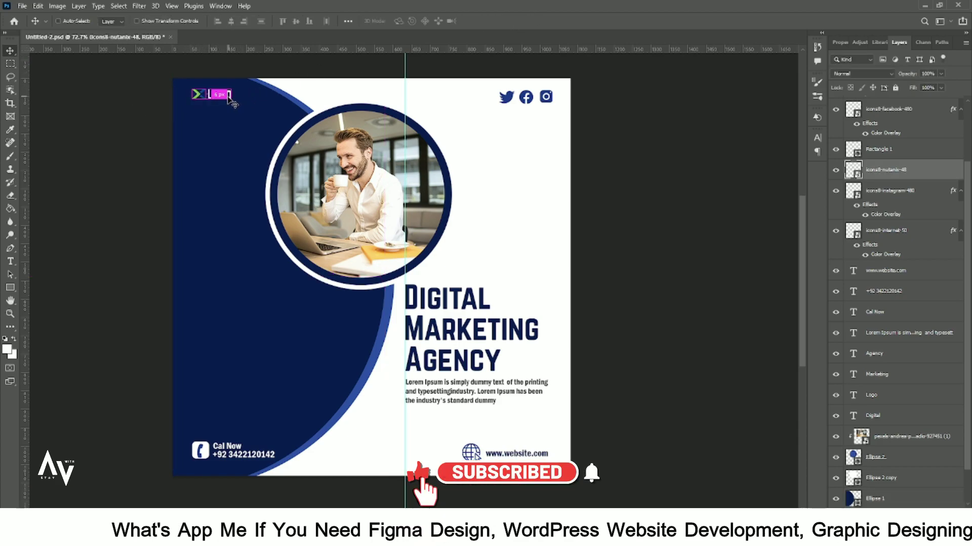
pyautogui.keyDown('ctrl'); pyautogui.click(885, 393); pyautogui.keyUp('ctrl')
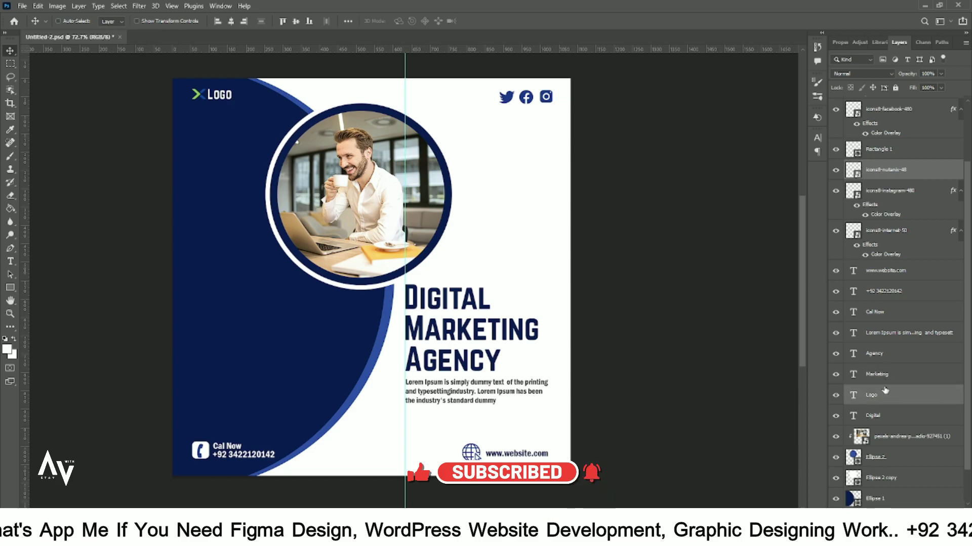
pyautogui.hotkey('ctrl', 't')
pyautogui.moveTo(232, 100); pyautogui.dragTo(229, 103)
pyautogui.press('Return')
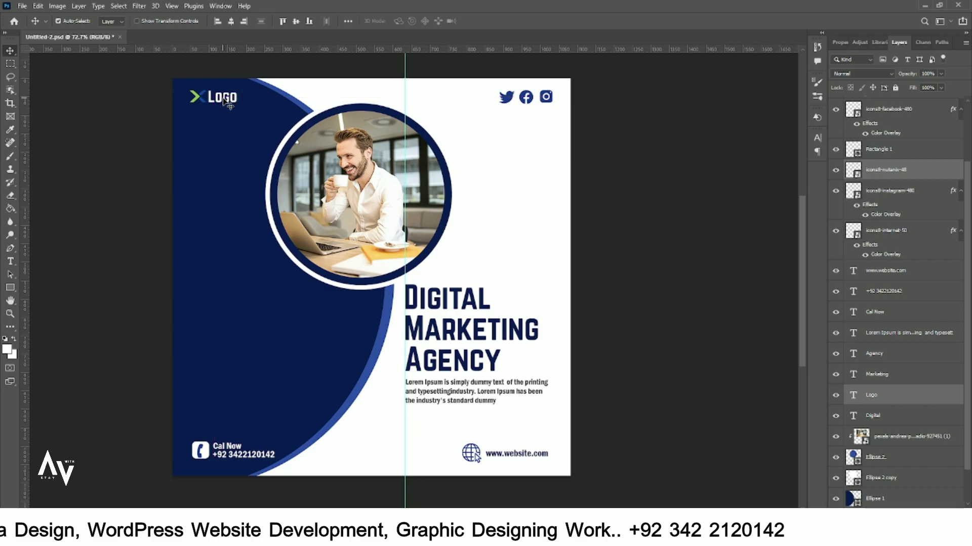
# - Select the X logo mark and Logo text layers together
pyautogui.scroll(-2, 301, 166)
pyautogui.scroll(1, 428, 318)
pyautogui.click(694, 219)
pyautogui.scroll(1, 258, 98)
pyautogui.click(226, 112)
pyautogui.click(891, 246)
pyautogui.keyDown('ctrl'); pyautogui.click(910, 479); pyautogui.keyUp('ctrl')
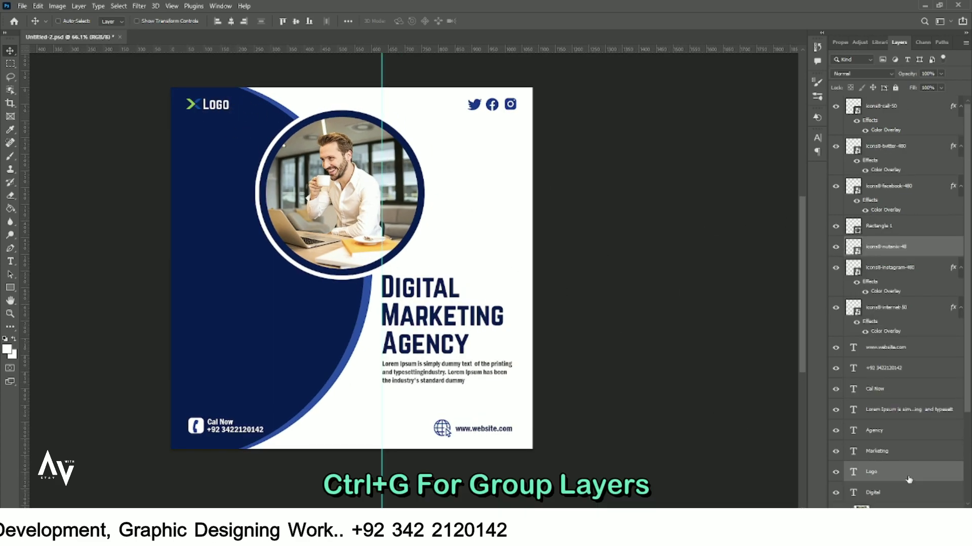
# - Group the logo mark with its Logo text, and group the three social icons
pyautogui.hotkey('ctrl', 'g')
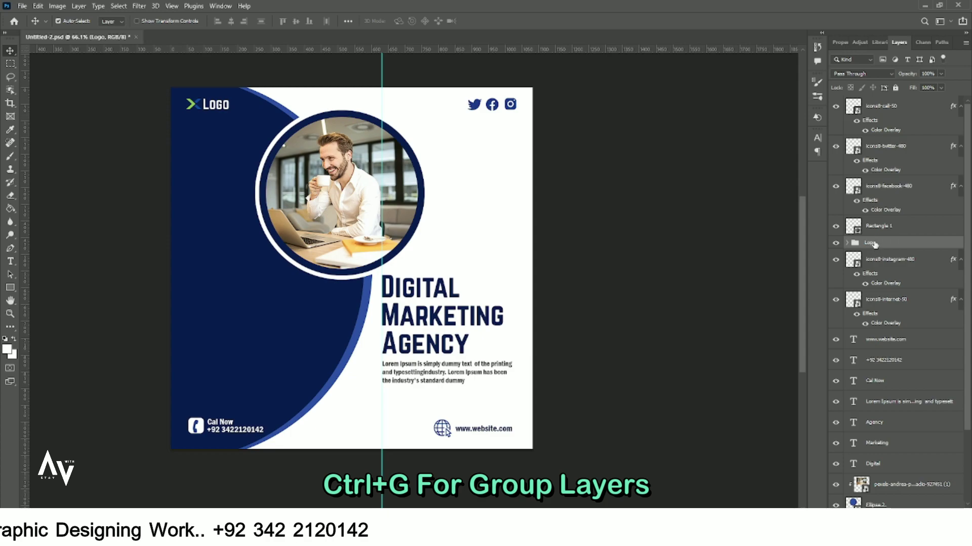
pyautogui.moveTo(526, 107); pyautogui.dragTo(458, 94)
pyautogui.hotkey('ctrl', 'g')
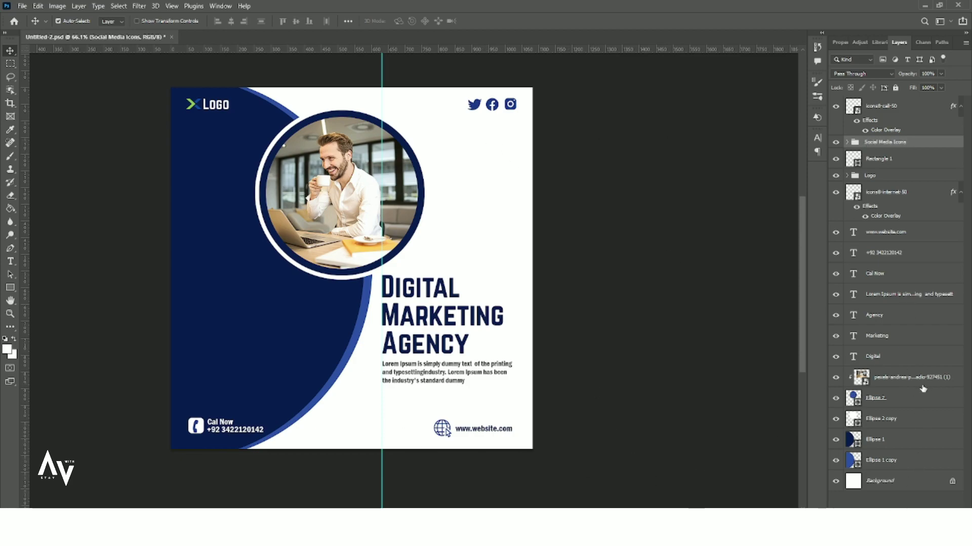
# - Group the phone icon, its rectangle, phone number and Cal Now text as 'Contact'
pyautogui.click(202, 429)
pyautogui.moveTo(199, 433); pyautogui.dragTo(205, 430)
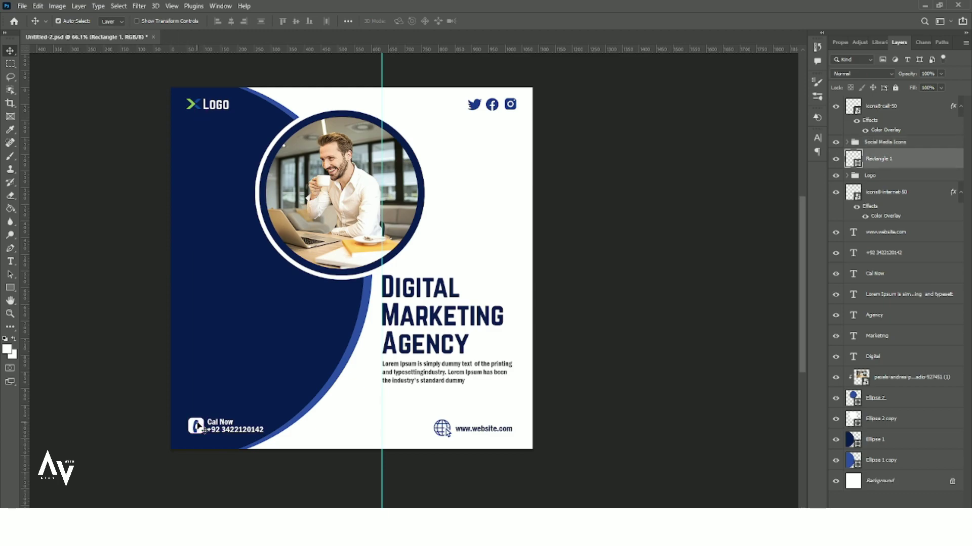
pyautogui.keyDown('shift'); pyautogui.click(922, 111); pyautogui.keyUp('shift')
pyautogui.keyDown('ctrl'); pyautogui.click(895, 144); pyautogui.keyUp('ctrl')
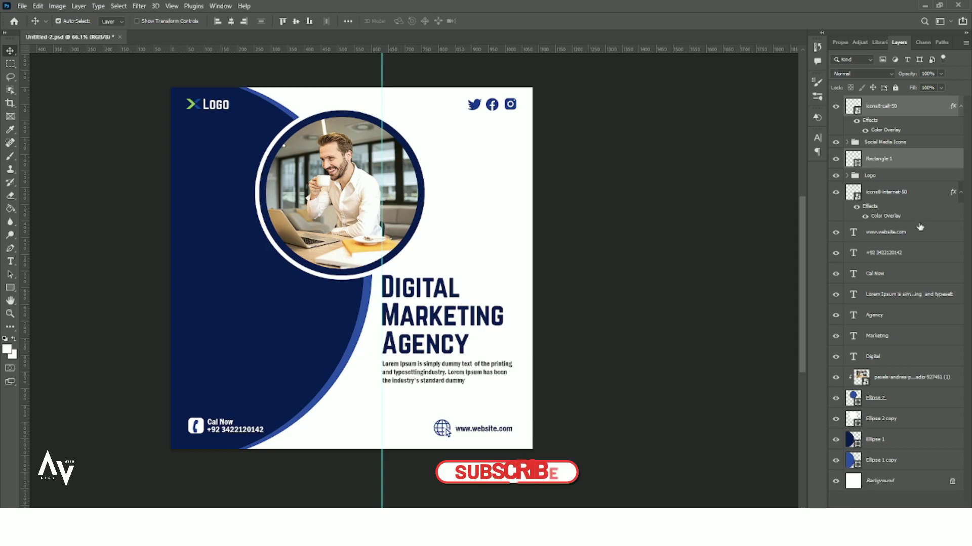
pyautogui.keyDown('ctrl'); pyautogui.click(911, 253); pyautogui.keyUp('ctrl')
pyautogui.keyDown('ctrl'); pyautogui.click(911, 274); pyautogui.keyUp('ctrl')
pyautogui.hotkey('ctrl', 'g')
pyautogui.doubleClick(868, 102)
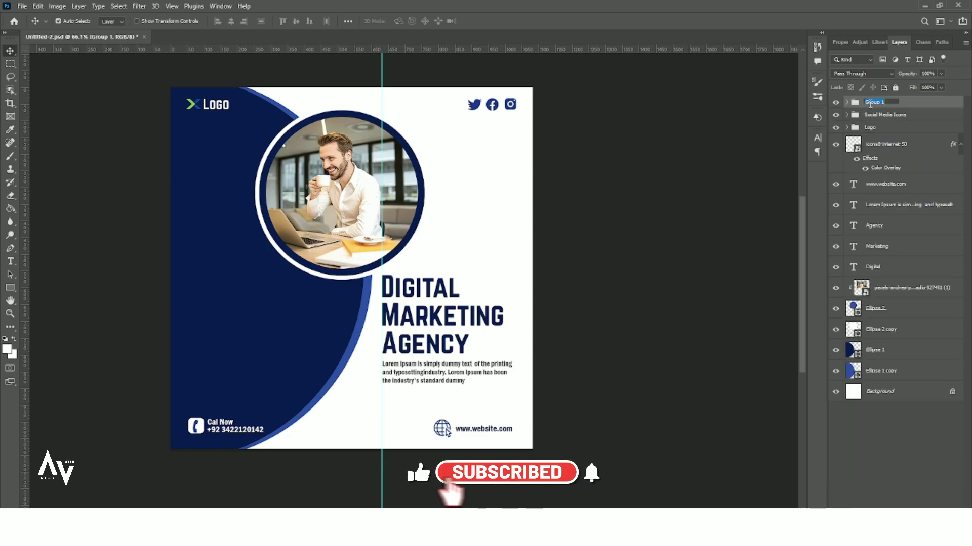
pyautogui.write('Contact')
pyautogui.press('Return')
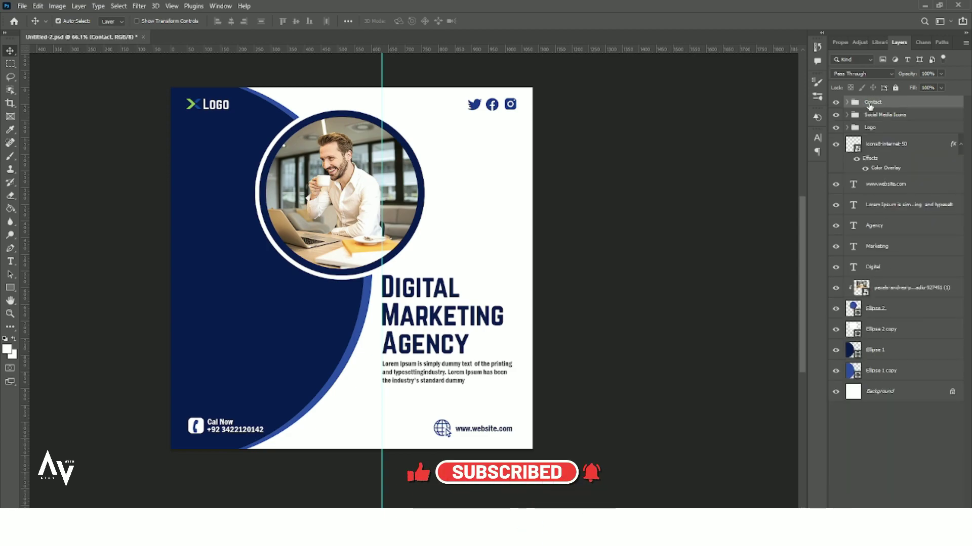
# - Toggle the globe icon's visibility and select the globe icon layer
pyautogui.click(836, 145)
pyautogui.click(836, 145)
pyautogui.click(885, 144)
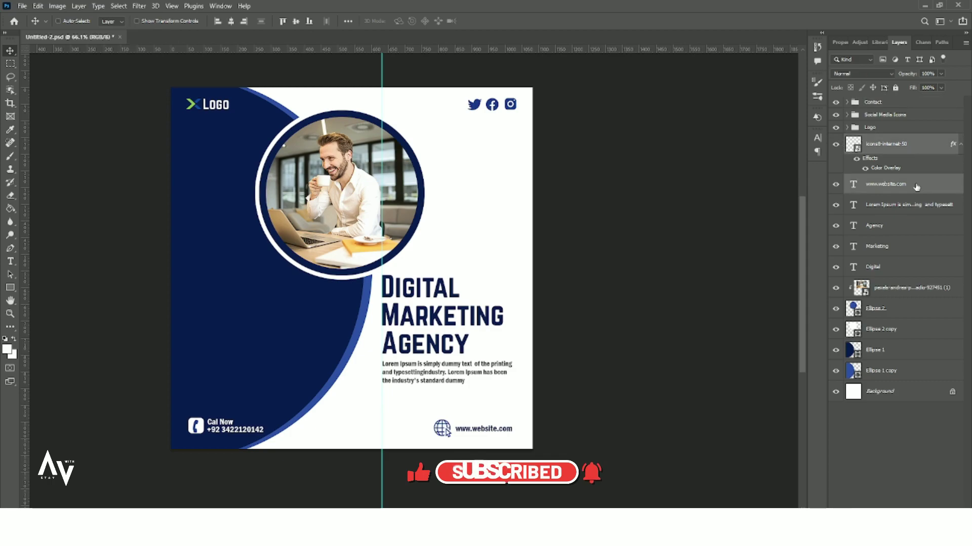
pyautogui.keyDown('ctrl'); pyautogui.click(889, 184); pyautogui.keyUp('ctrl')
pyautogui.hotkey('ctrl', 'g')
pyautogui.doubleClick(875, 141)
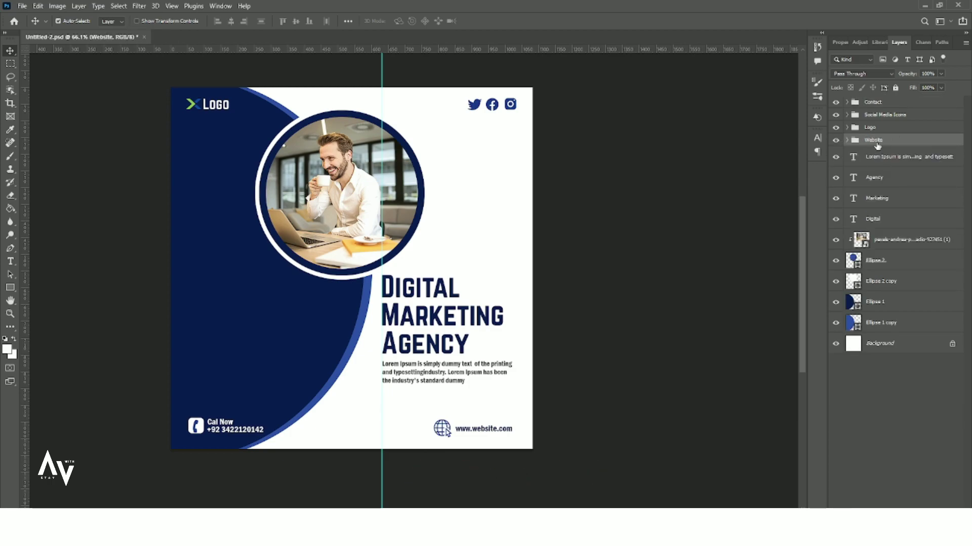
# - Group the Lorem Ipsum body and Digital, Marketing, Agency headings as 'Heading And Text'
pyautogui.click(912, 163)
pyautogui.keyDown('ctrl'); pyautogui.click(908, 181); pyautogui.keyUp('ctrl')
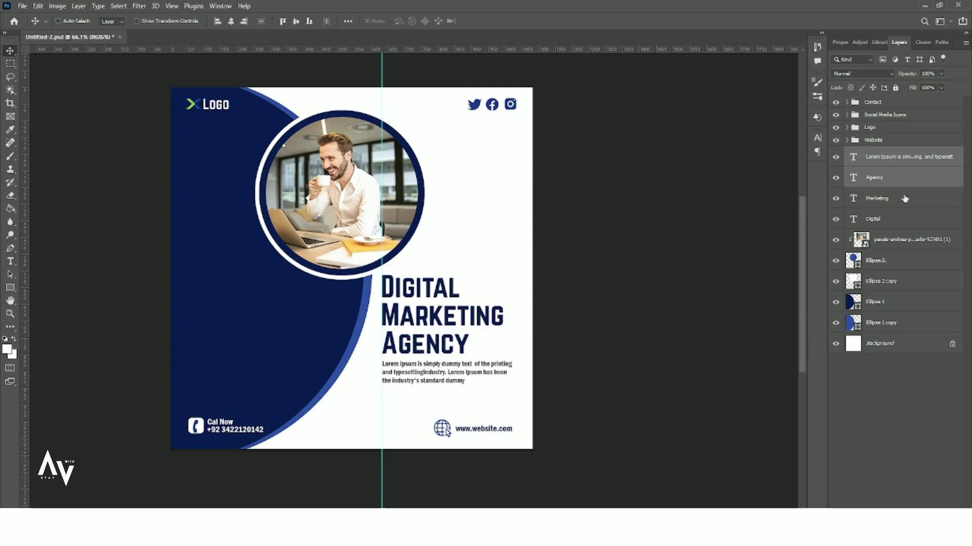
pyautogui.keyDown('ctrl'); pyautogui.click(911, 200); pyautogui.keyUp('ctrl')
pyautogui.keyDown('ctrl'); pyautogui.click(914, 221); pyautogui.keyUp('ctrl')
pyautogui.hotkey('ctrl', 'g')
pyautogui.doubleClick(877, 152)
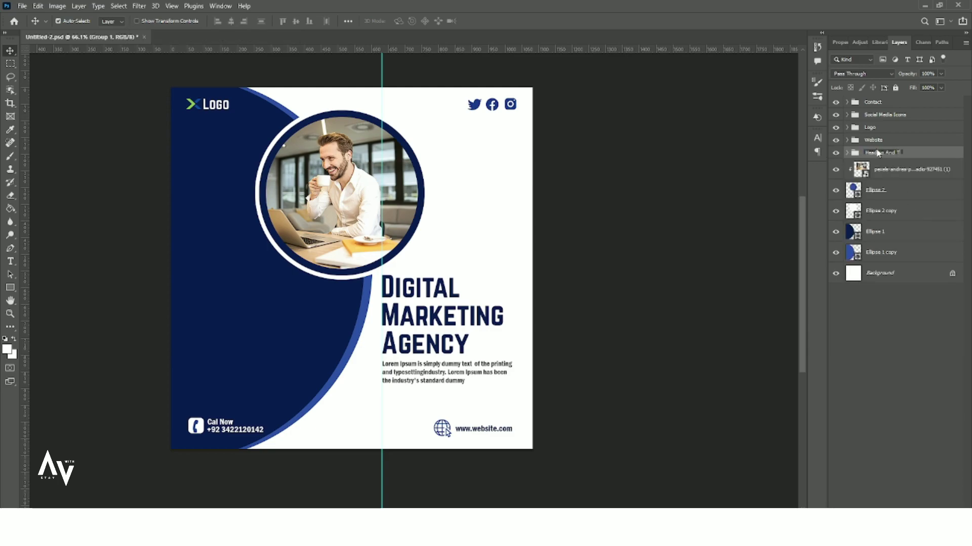
pyautogui.press('Return')
# - Group the office photo and ellipse layers as 'Elements'
pyautogui.click(918, 170)
pyautogui.keyDown('shift'); pyautogui.click(915, 253); pyautogui.keyUp('shift')
pyautogui.hotkey('ctrl', 'g')
pyautogui.doubleClick(873, 165)
pyautogui.write('Elements')
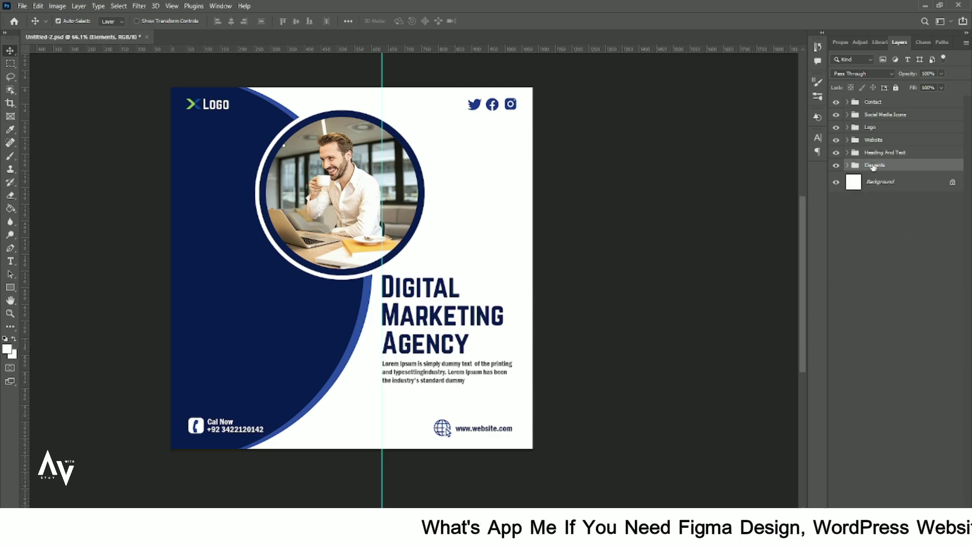
pyautogui.press('Return')
# - Unlock the background layer, group it as 'Background', and collapse the group
pyautogui.click(954, 184)
pyautogui.hotkey('ctrl', 'g')
pyautogui.doubleClick(878, 179)
pyautogui.write('Background')
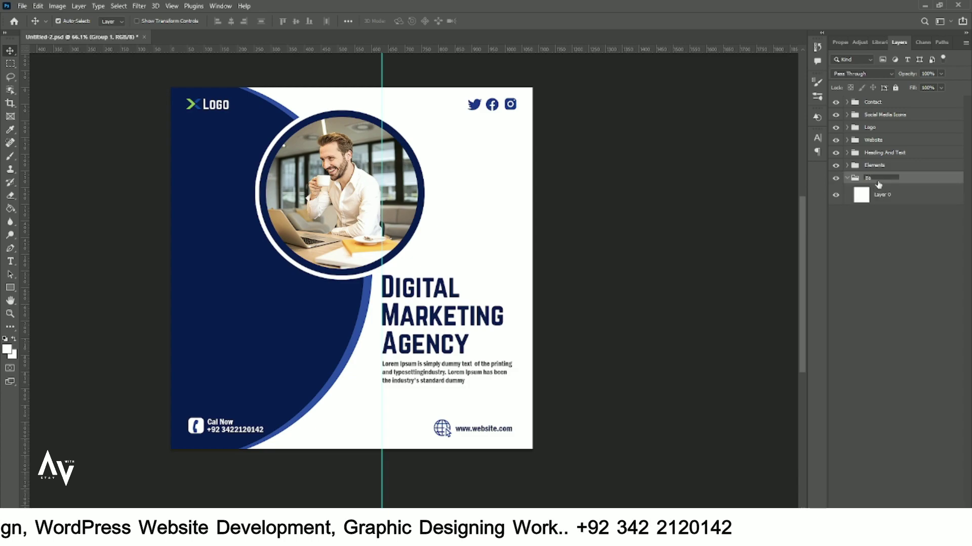
pyautogui.press('Return')
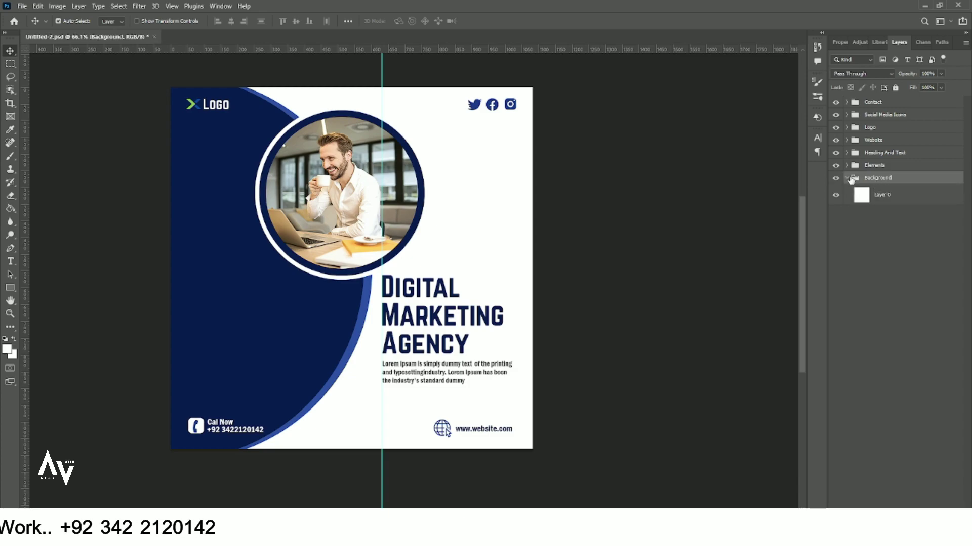
pyautogui.click(847, 178)
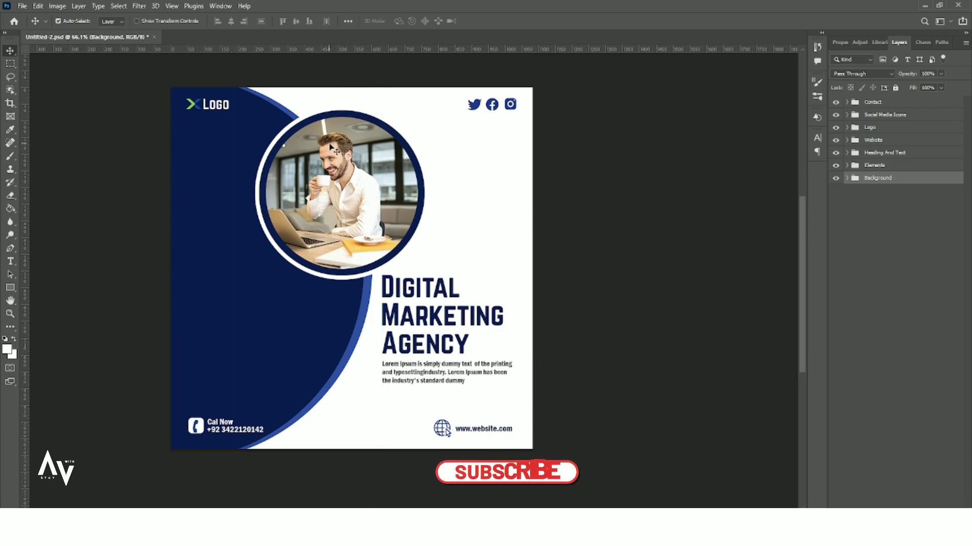